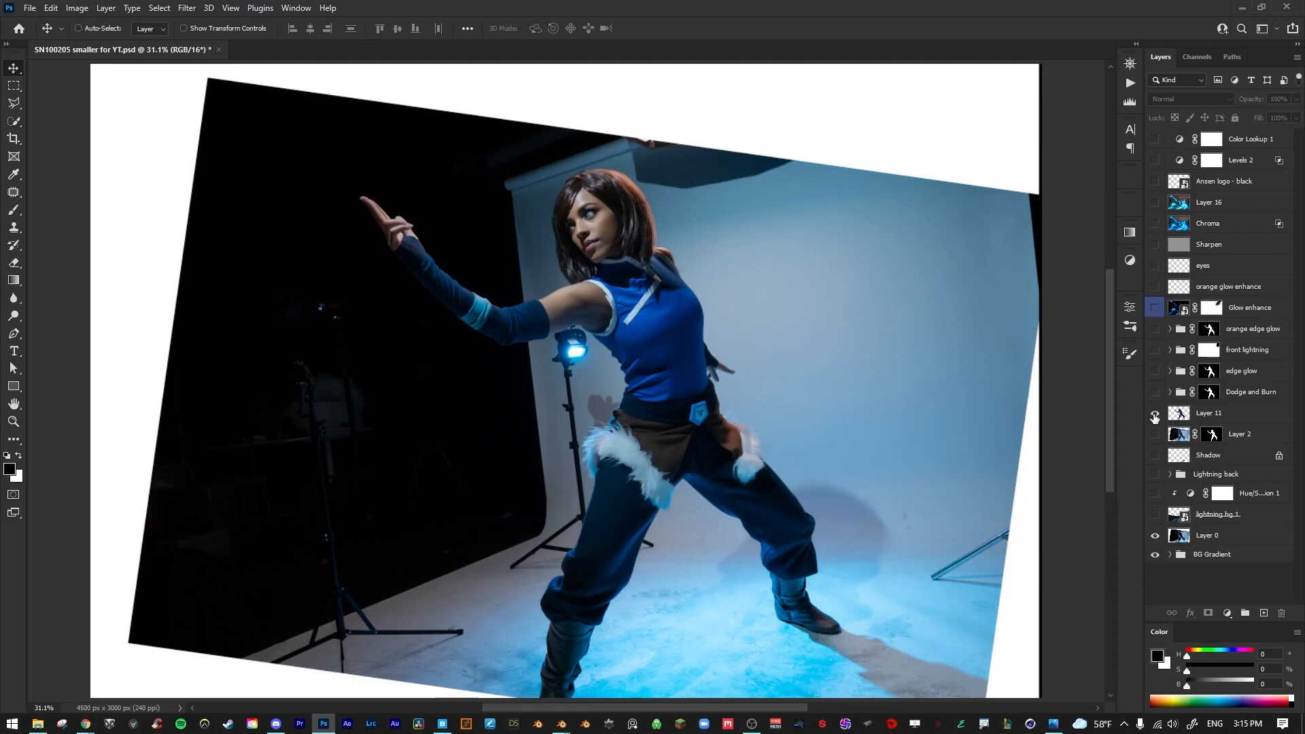
Hide Layer 0 and show the Dodge and Burn group with its Burn and Dodge layers above Layer 11.
{"action": "left_click", "coordinate": [1154, 537]}
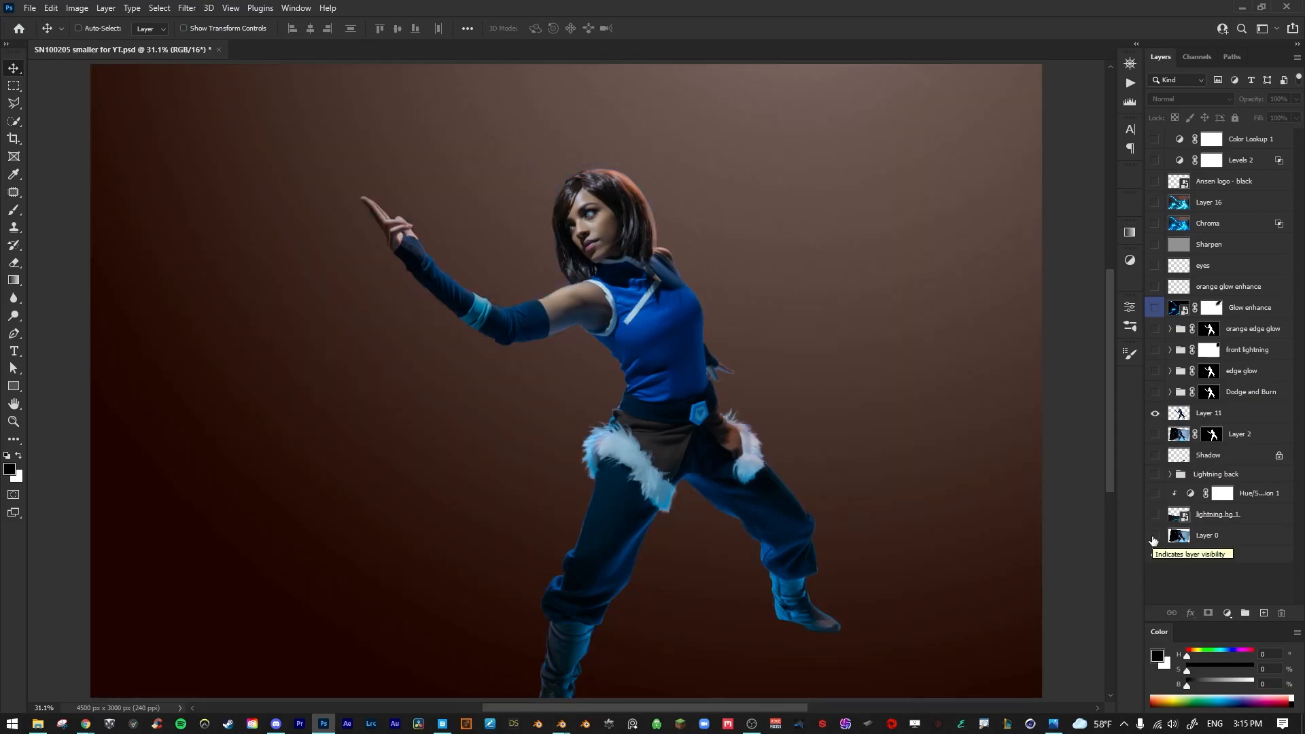
{"action": "left_click", "coordinate": [1235, 414]}
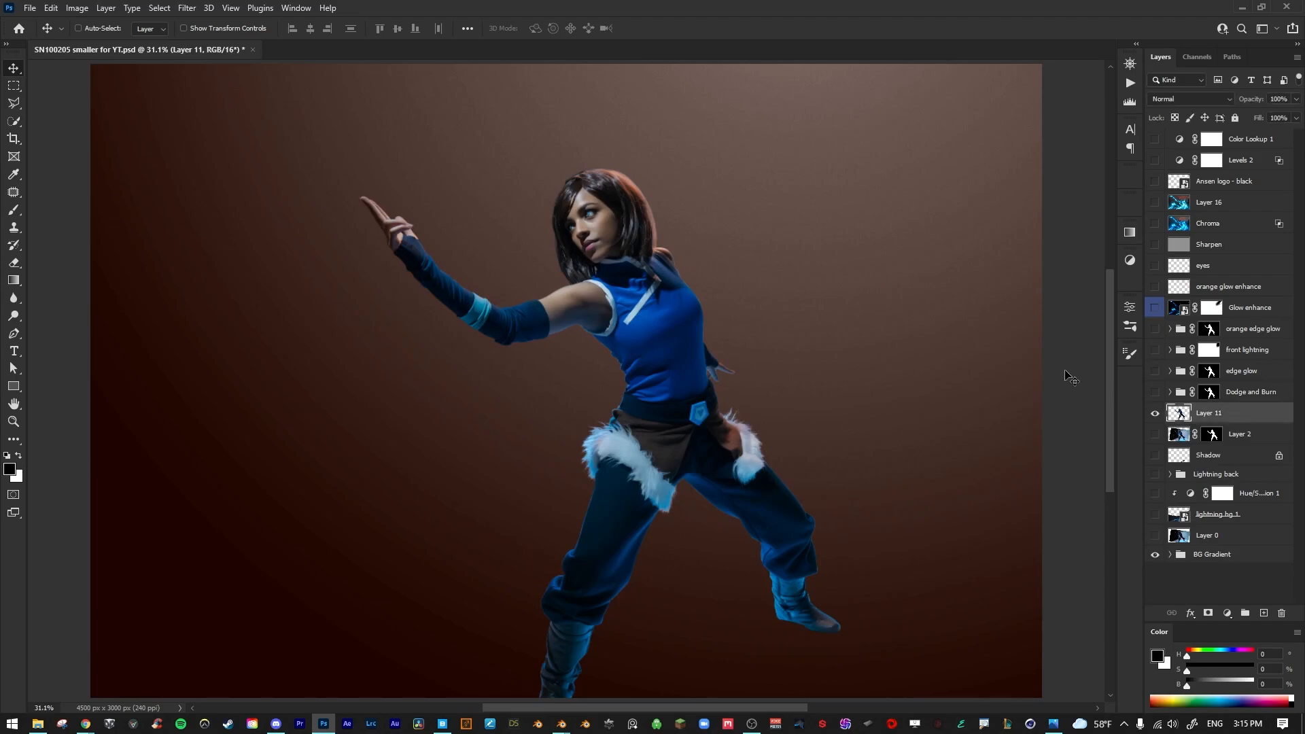
{"action": "left_click", "coordinate": [1170, 392]}
{"action": "left_click", "coordinate": [1155, 392]}
{"action": "left_click", "coordinate": [1154, 392]}
{"action": "left_click", "coordinate": [1154, 392]}
{"action": "left_click_drag", "start_coordinate": [1155, 413], "coordinate": [1153, 435]}
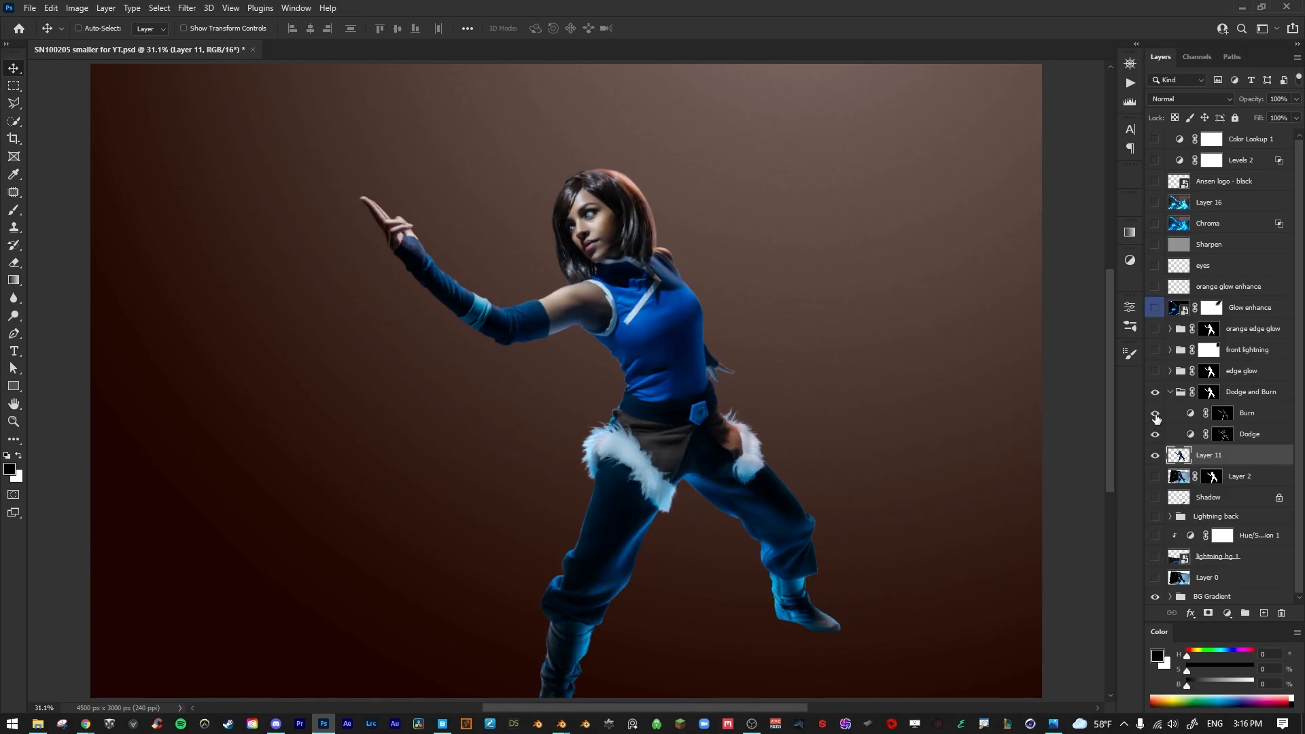
{"action": "left_click", "coordinate": [1170, 392]}
Show the Shadow layer and hide the BG Gradient group to isolate the woman on transparency.
{"action": "left_click", "coordinate": [1220, 456]}
{"action": "left_click", "coordinate": [1155, 455]}
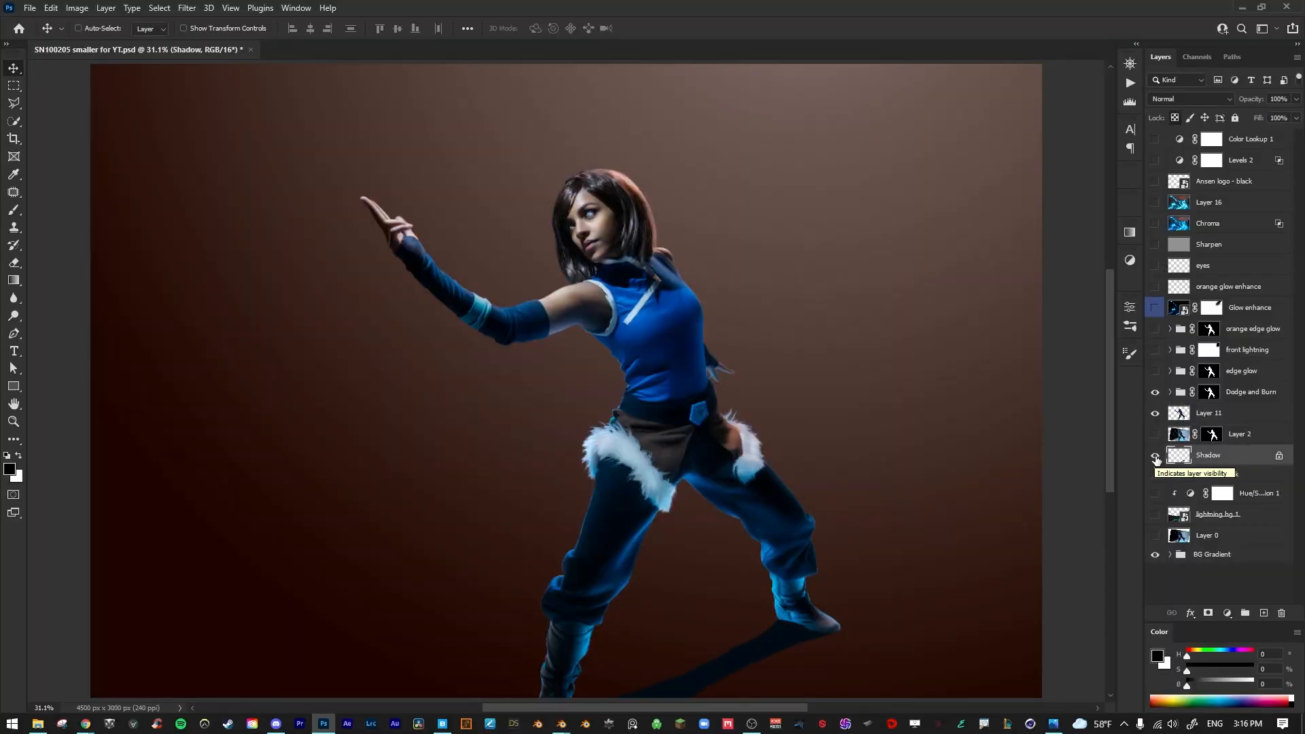
{"action": "left_click", "coordinate": [1154, 555]}
{"action": "left_click", "coordinate": [1187, 586]}
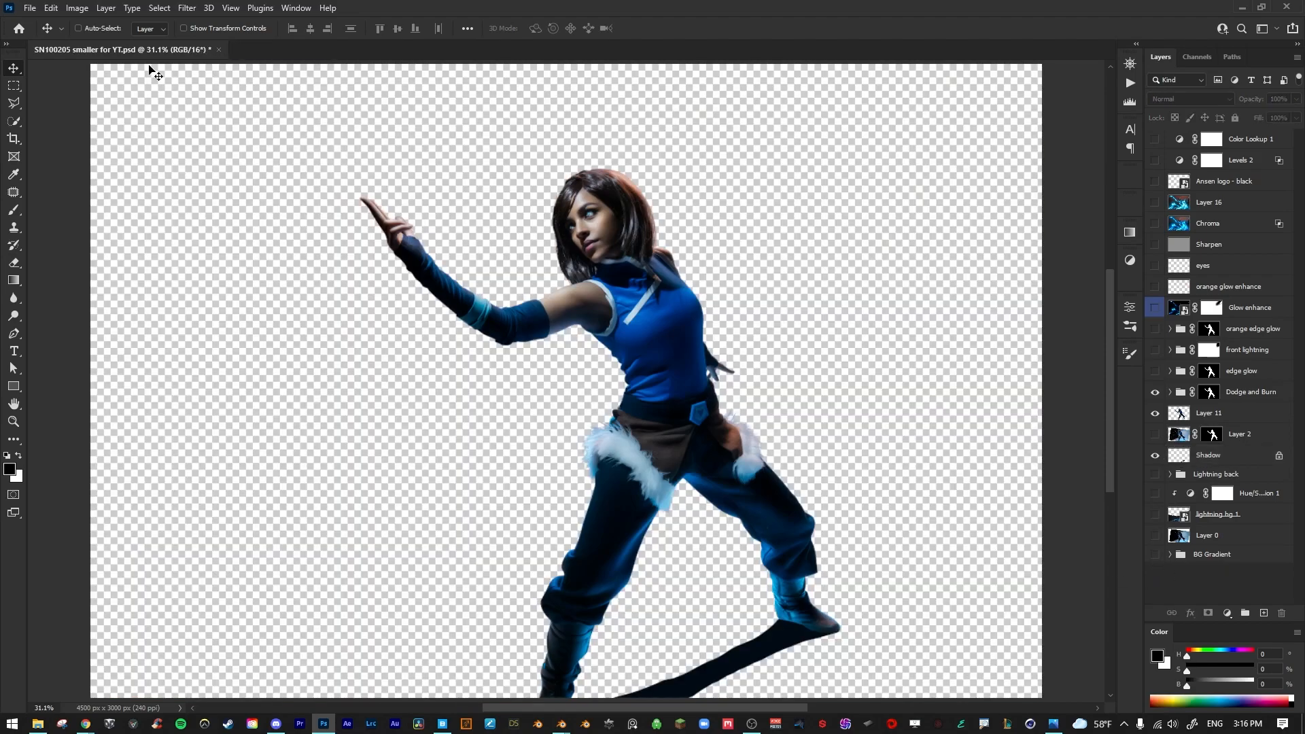
Open the Export As settings for the isolated cutout and choose PNG as the format.
{"action": "left_click", "coordinate": [30, 9]}
{"action": "mouse_move", "coordinate": [74, 214]}
{"action": "left_click", "coordinate": [249, 231]}
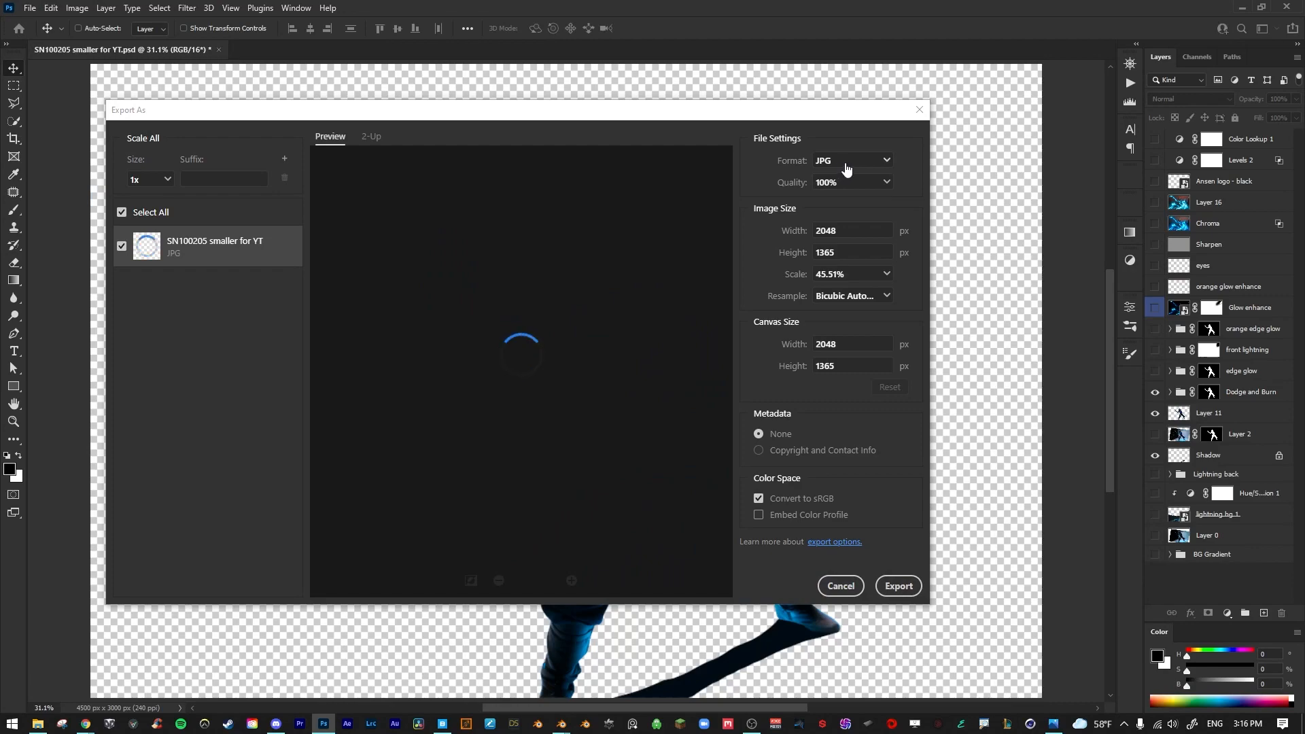
{"action": "left_click", "coordinate": [846, 168]}
{"action": "left_click", "coordinate": [836, 179]}
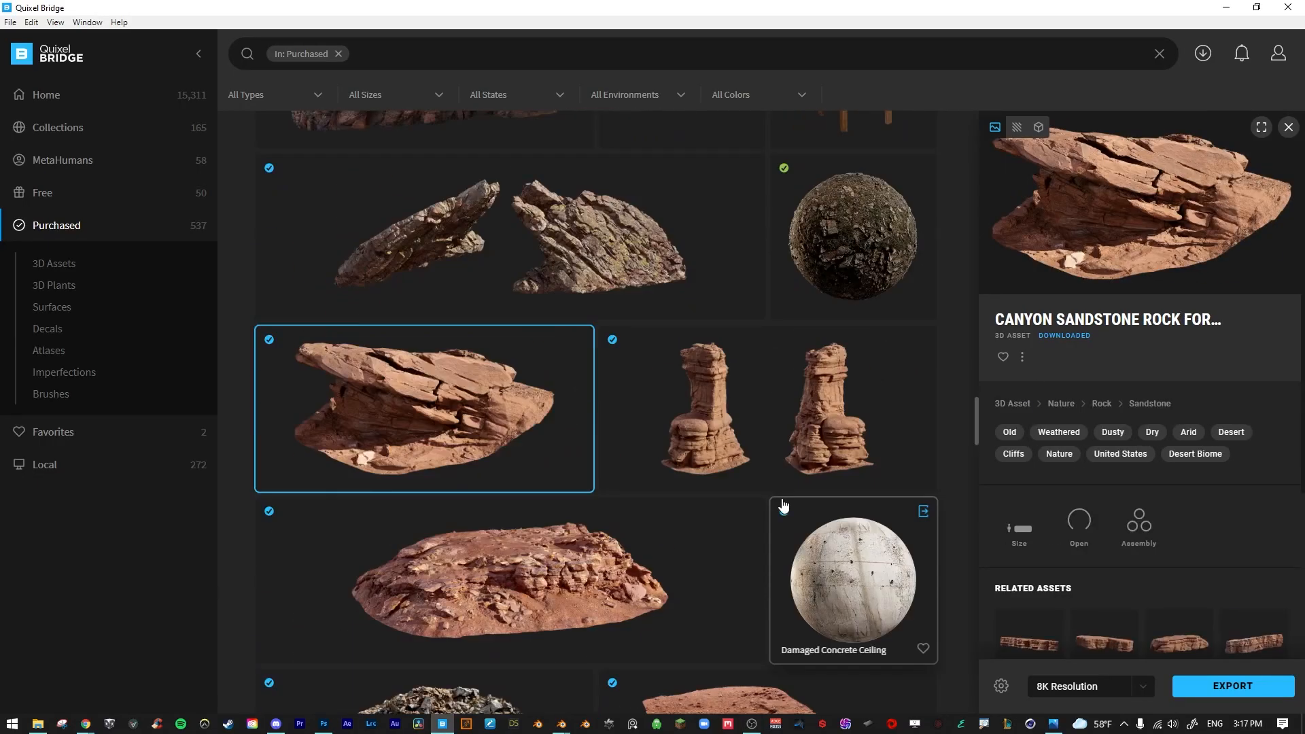
Switch to Blender and examine the imported canyon sandstone rock.
{"action": "scroll", "coordinate": [782, 502], "scroll_direction": "up", "scroll_amount": 1}
{"action": "left_click", "coordinate": [562, 724]}
{"action": "left_click", "coordinate": [517, 671]}
{"action": "scroll", "coordinate": [686, 435], "scroll_direction": "down", "scroll_amount": 3}
{"action": "left_click_drag", "start_coordinate": [706, 462], "coordinate": [635, 449]}
{"action": "left_click", "coordinate": [674, 446]}
{"action": "scroll", "coordinate": [674, 446], "scroll_direction": "up", "scroll_amount": 3}
{"action": "left_click", "coordinate": [326, 469]}
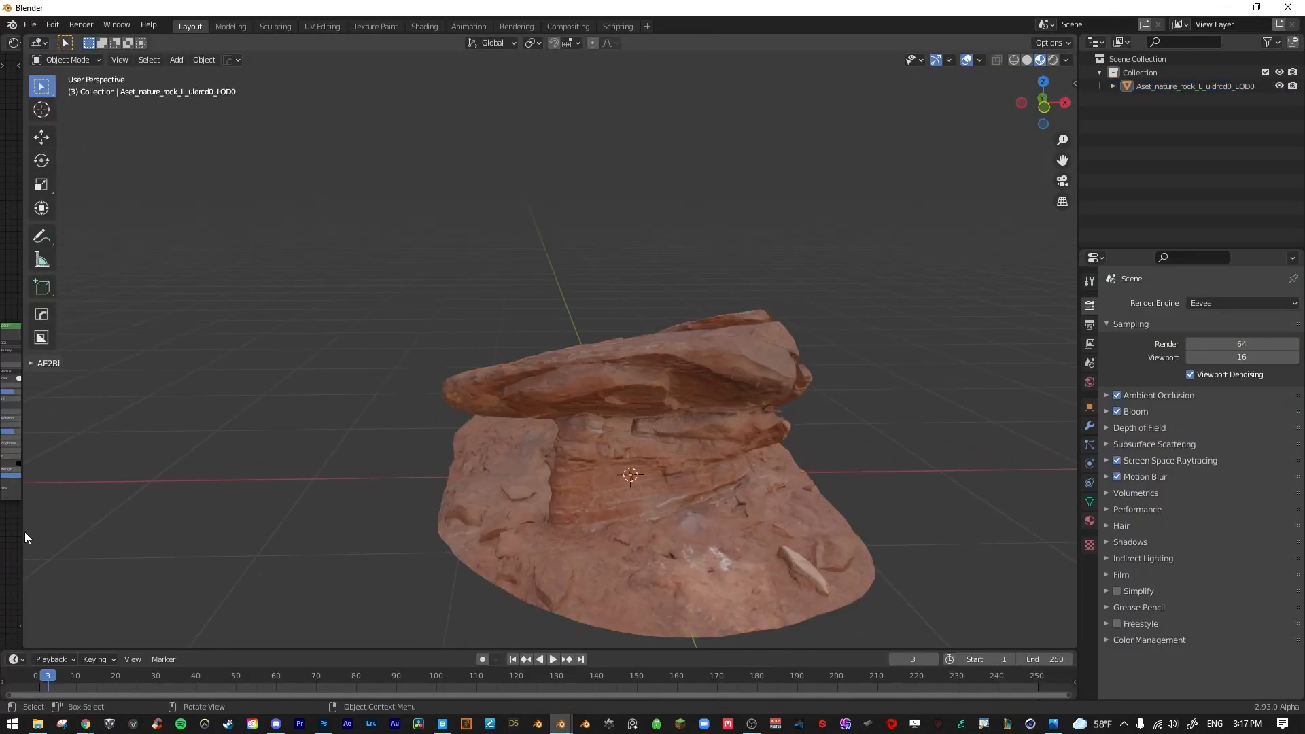
Reveal the rock's material nodes, disconnect the base color texture and set the base color to near black.
{"action": "left_click_drag", "start_coordinate": [23, 535], "coordinate": [537, 511]}
{"action": "scroll", "coordinate": [121, 428], "scroll_direction": "up", "scroll_amount": 8}
{"action": "left_click_drag", "start_coordinate": [293, 142], "coordinate": [169, 335]}
{"action": "left_click", "coordinate": [435, 291]}
{"action": "left_click_drag", "start_coordinate": [508, 102], "coordinate": [535, 188]}
{"action": "scroll", "coordinate": [850, 401], "scroll_direction": "up", "scroll_amount": 5}
{"action": "left_click_drag", "start_coordinate": [876, 408], "coordinate": [823, 394]}
{"action": "scroll", "coordinate": [823, 394], "scroll_direction": "up", "scroll_amount": 3}
Insert a Gamma node into the rock material's roughness connection and set its gamma to 2.790.
{"action": "key", "text": "shift+a"}
{"action": "left_click", "coordinate": [140, 321]}
{"action": "type", "text": "gamma"}
{"action": "key", "text": "Return"}
{"action": "left_click", "coordinate": [173, 433]}
{"action": "left_click_drag", "start_coordinate": [173, 433], "coordinate": [225, 433]}
{"action": "mouse_move", "coordinate": [691, 370]}
{"action": "left_mouse_down"}
{"action": "mouse_move", "coordinate": [756, 408]}
{"action": "mouse_move", "coordinate": [781, 374]}
{"action": "left_mouse_up"}
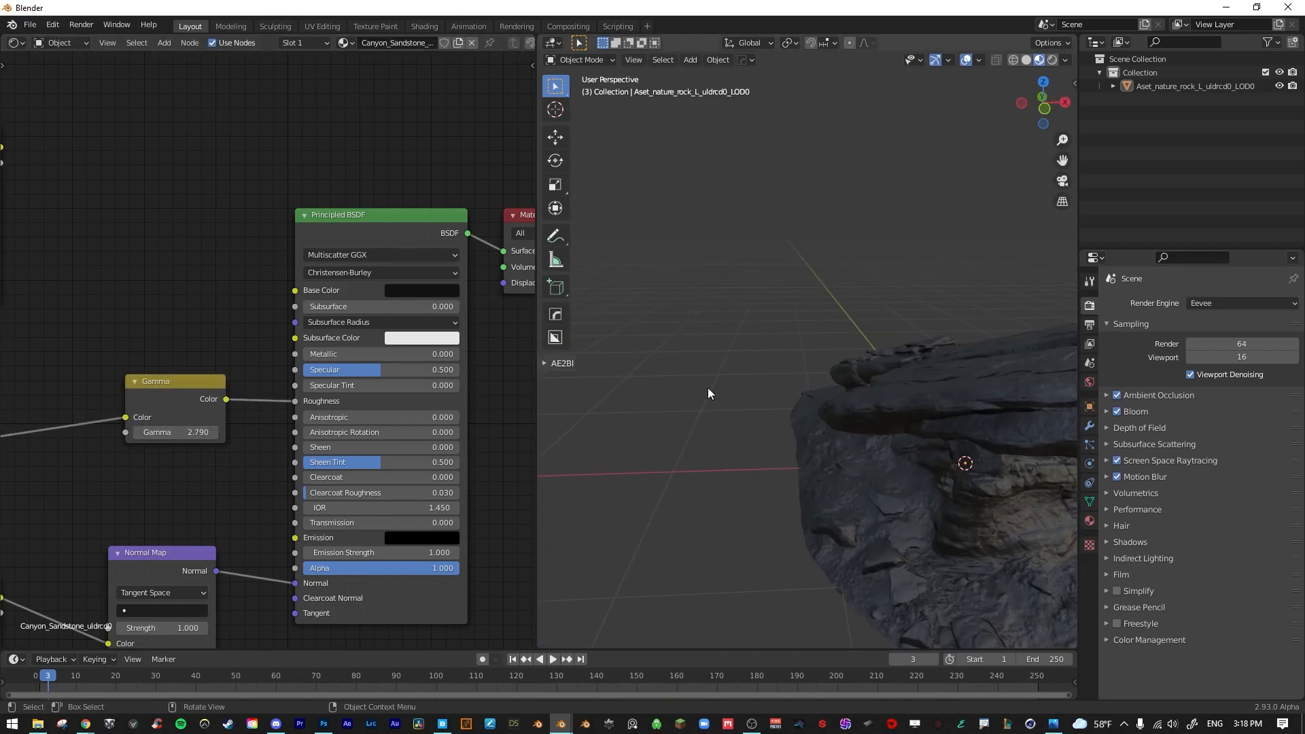
Add a camera and align it to the current view of the rock.
{"action": "key", "text": "shift+a"}
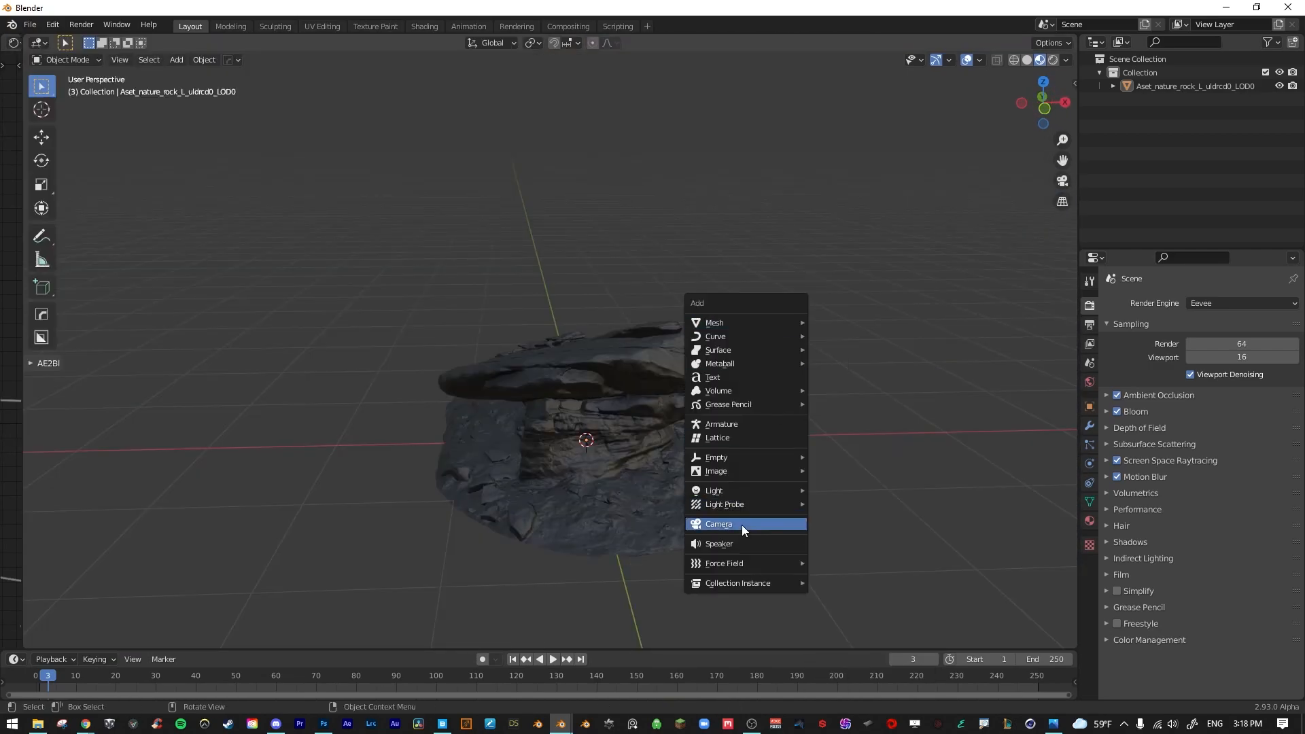
{"action": "left_click", "coordinate": [741, 525]}
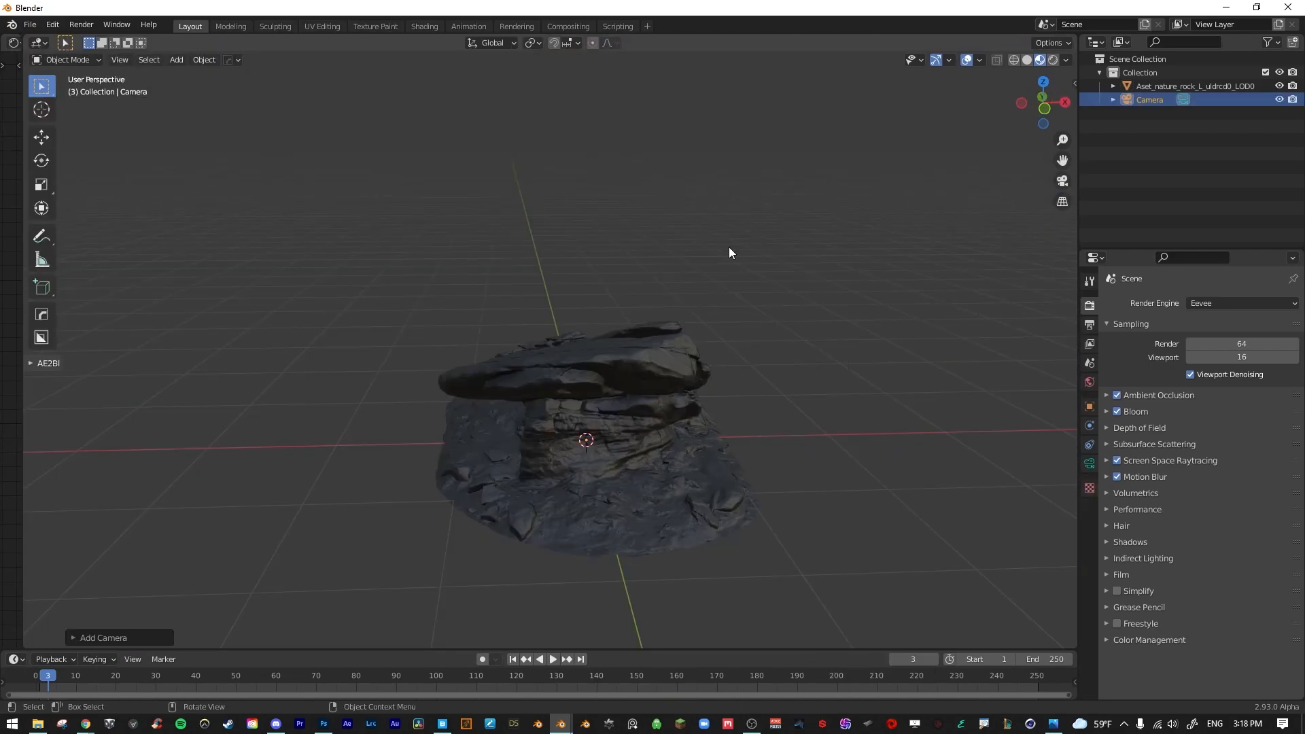
{"action": "key", "text": "ctrl+alt+KP_0"}
Enable background images for the camera and load cutout.png.
{"action": "left_click", "coordinate": [1089, 463]}
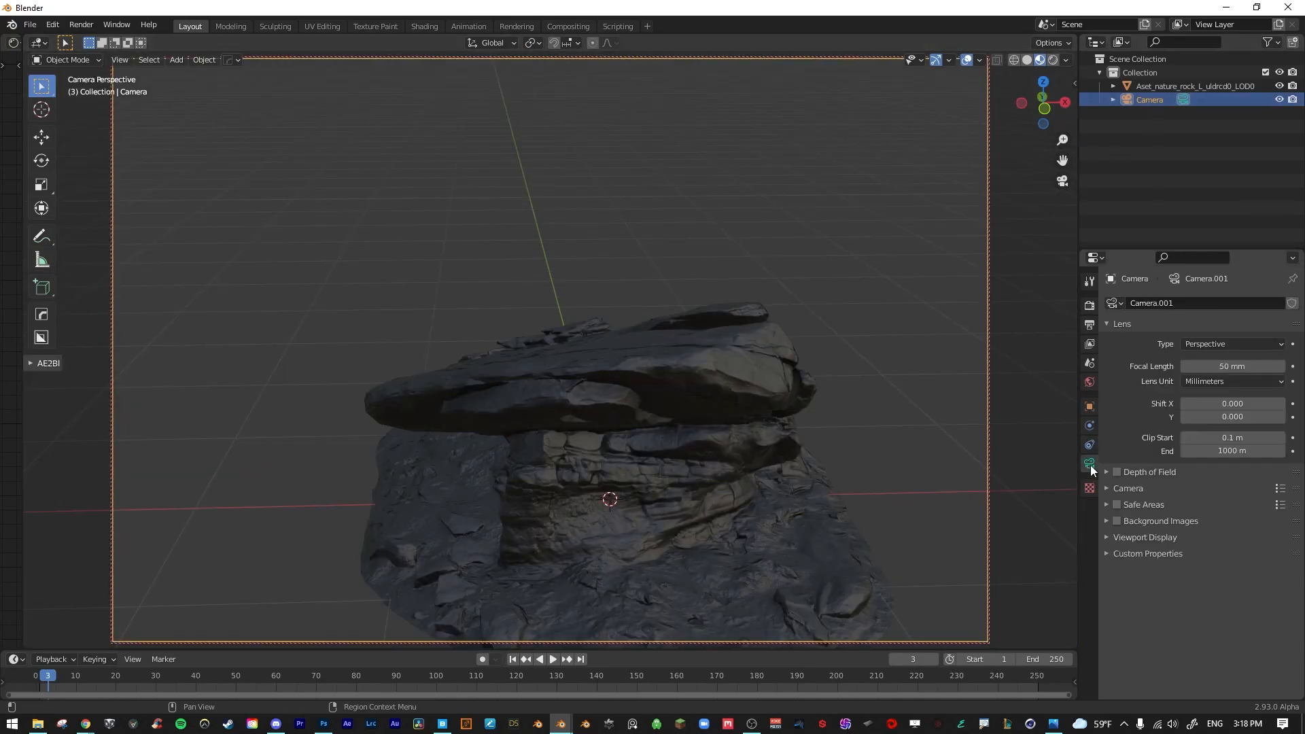
{"action": "left_click", "coordinate": [1107, 520]}
{"action": "left_click", "coordinate": [1172, 539]}
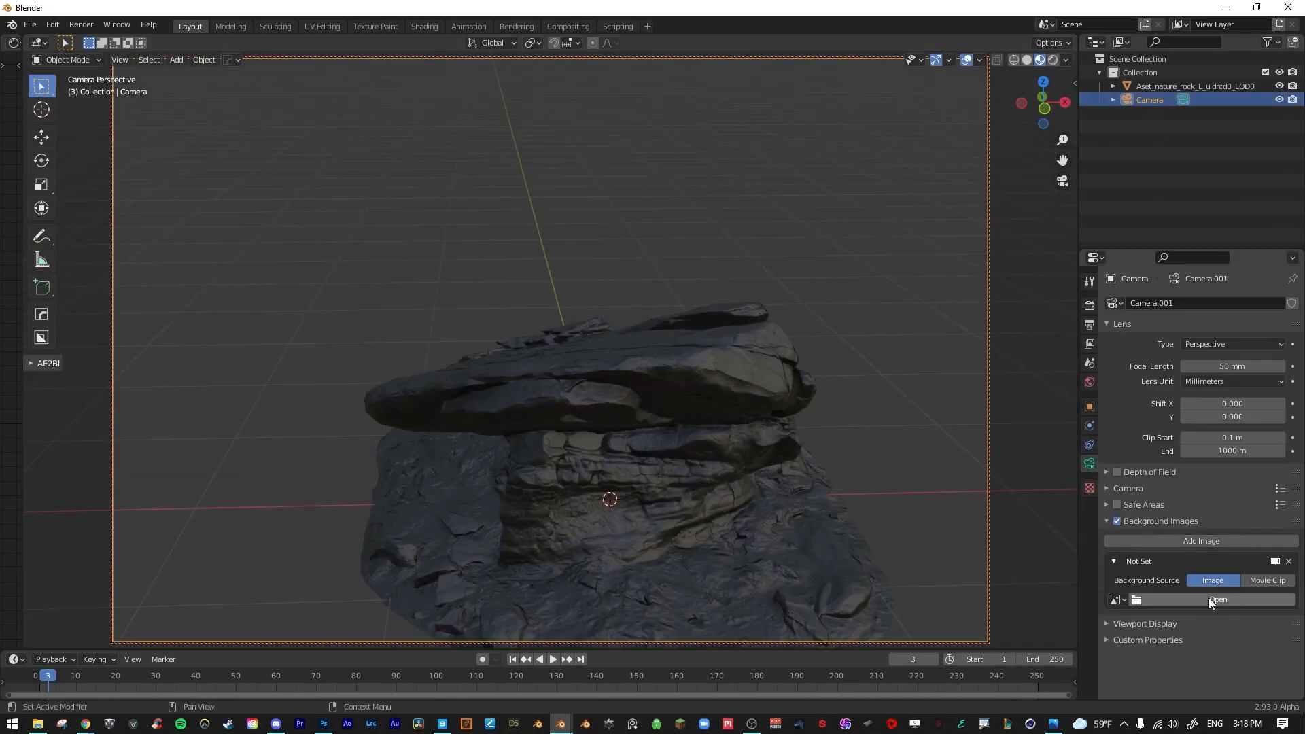
{"action": "left_click", "coordinate": [1208, 598]}
{"action": "left_click", "coordinate": [234, 143]}
{"action": "double_click", "coordinate": [377, 136]}
{"action": "double_click", "coordinate": [377, 137]}
{"action": "left_click", "coordinate": [377, 137]}
{"action": "double_click", "coordinate": [377, 136]}
{"action": "scroll", "coordinate": [1201, 605], "scroll_direction": "down", "scroll_amount": 5}
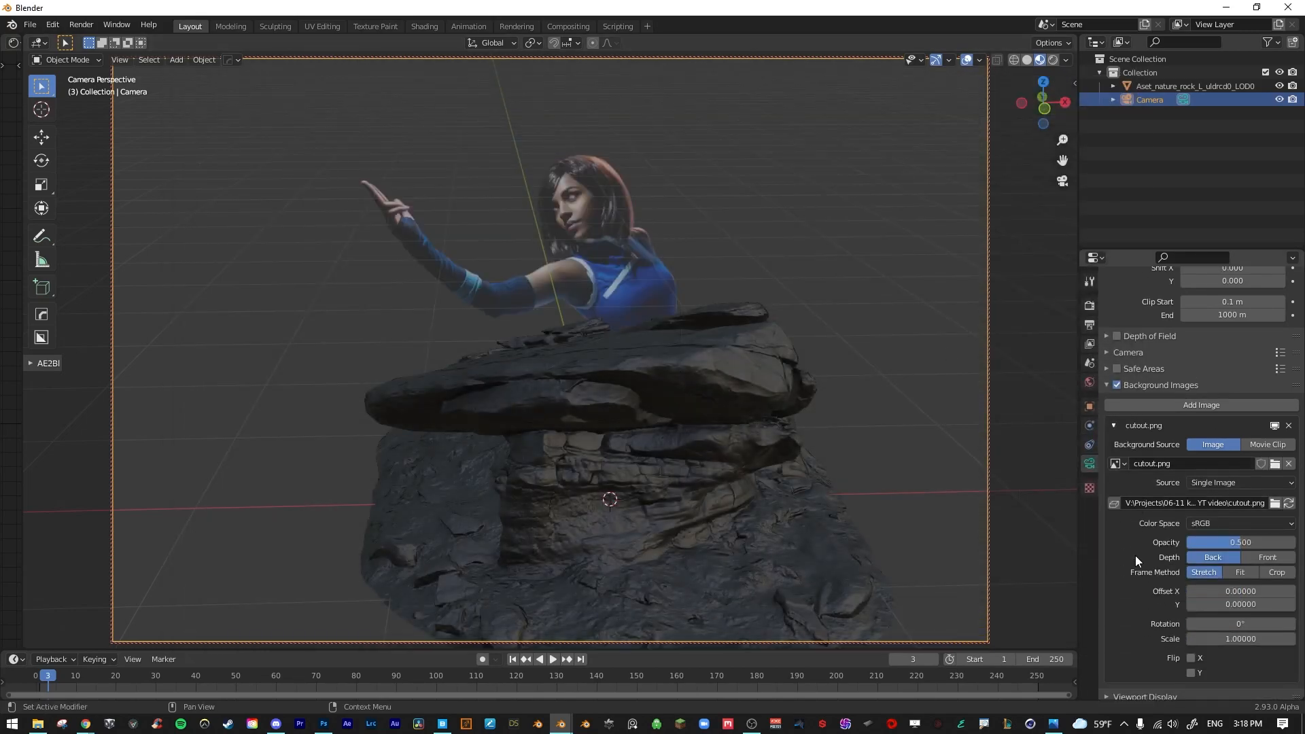
Display the cutout background image in front with the Fit frame method and an opacity of 1.000.
{"action": "left_click", "coordinate": [1289, 559]}
{"action": "left_click", "coordinate": [1233, 574]}
{"action": "left_click_drag", "start_coordinate": [1233, 542], "coordinate": [1298, 546]}
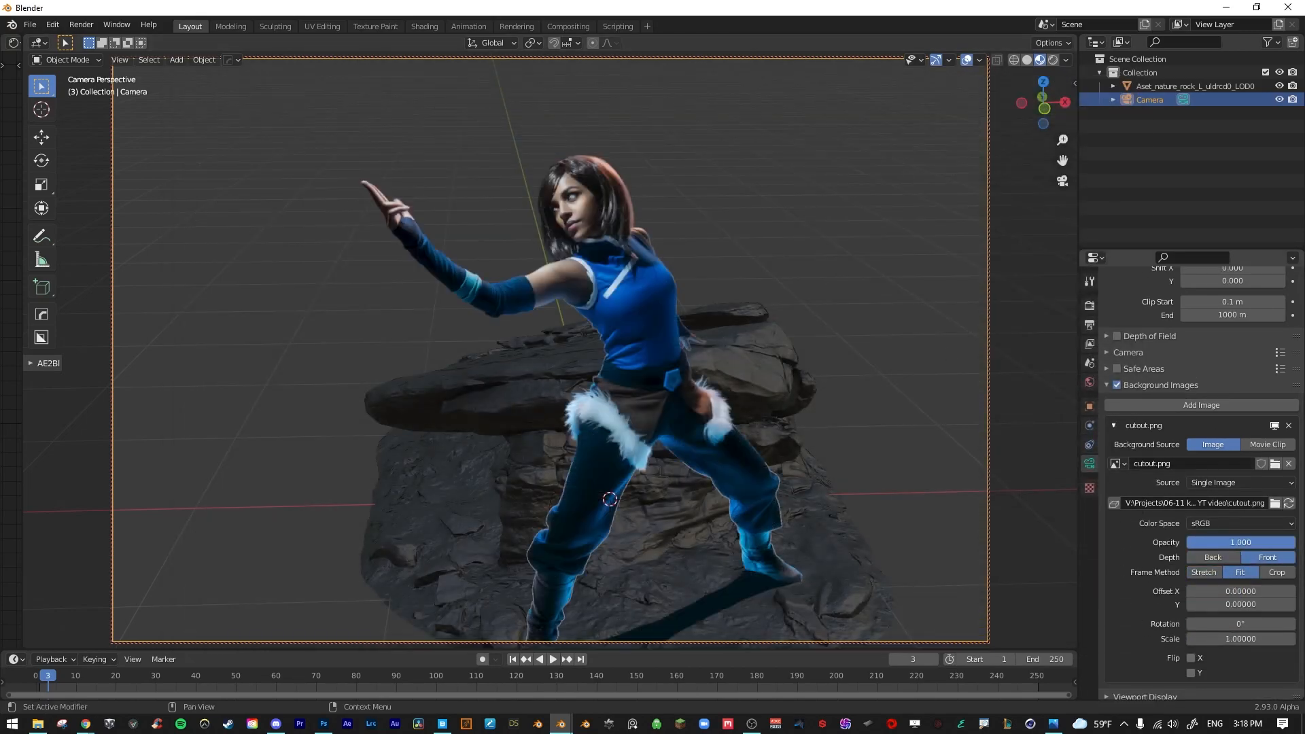
Turn on the Screencast Keys display in the viewport.
{"action": "key", "text": "n"}
{"action": "left_click", "coordinate": [1069, 495]}
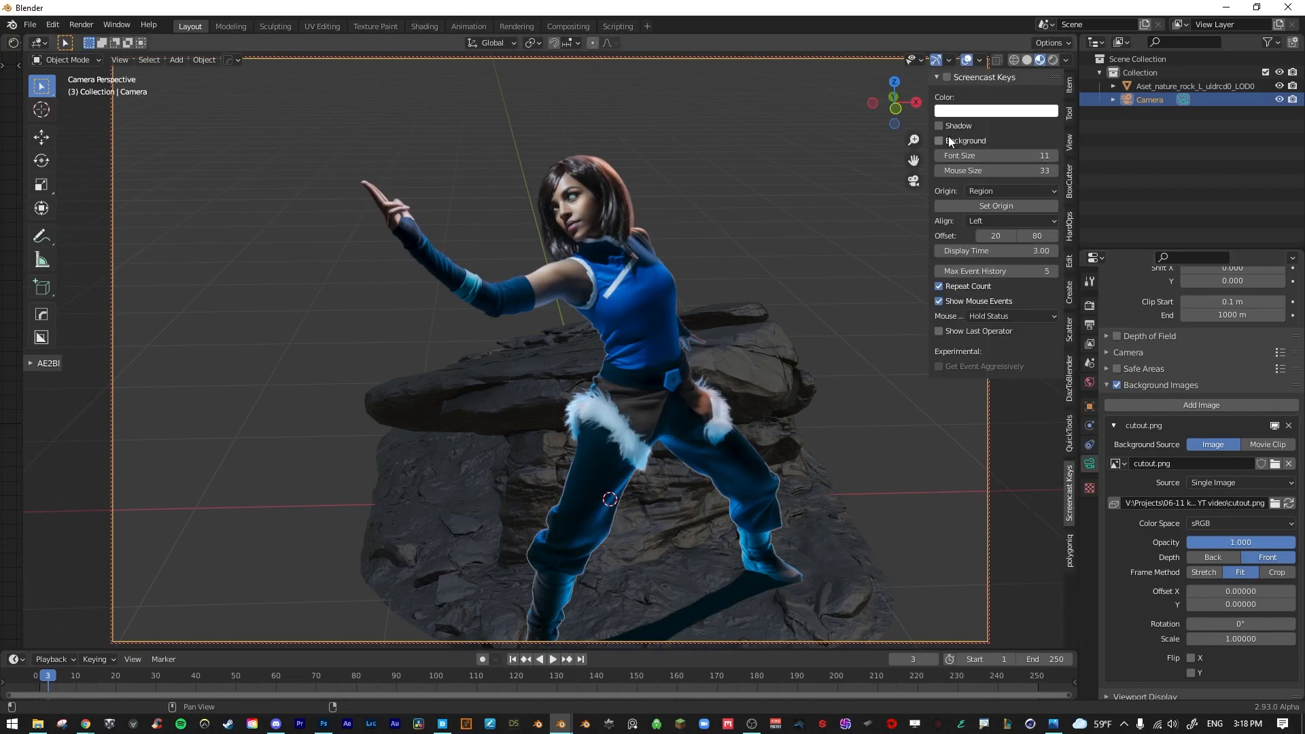
{"action": "left_click", "coordinate": [945, 78]}
{"action": "key", "text": "n"}
Set the camera's focal length to 24 mm and reframe the rock lower behind the woman's legs.
{"action": "mouse_move", "coordinate": [809, 520]}
{"action": "left_mouse_down"}
{"action": "mouse_move", "coordinate": [803, 480]}
{"action": "mouse_move", "coordinate": [806, 511]}
{"action": "left_mouse_up"}
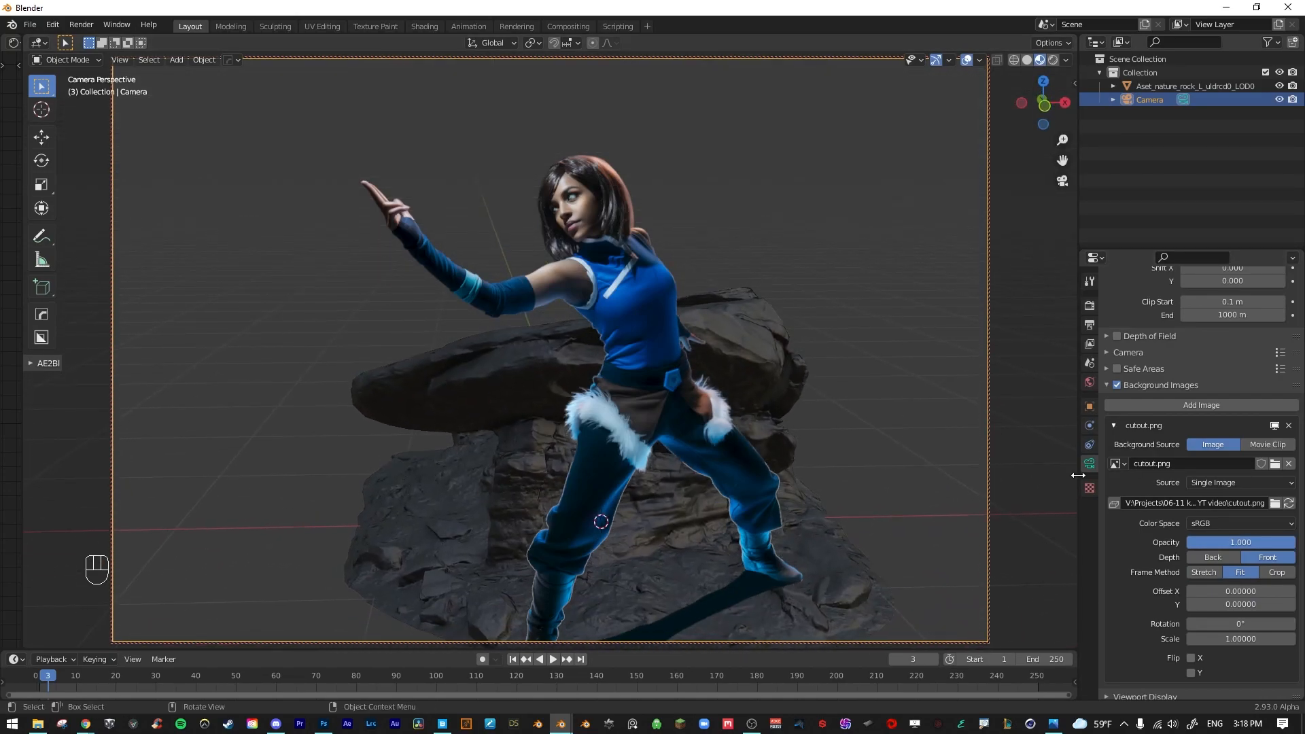
{"action": "left_click", "coordinate": [1089, 445]}
{"action": "left_click", "coordinate": [1090, 465]}
{"action": "left_click", "coordinate": [1229, 365]}
{"action": "type", "text": "2"}
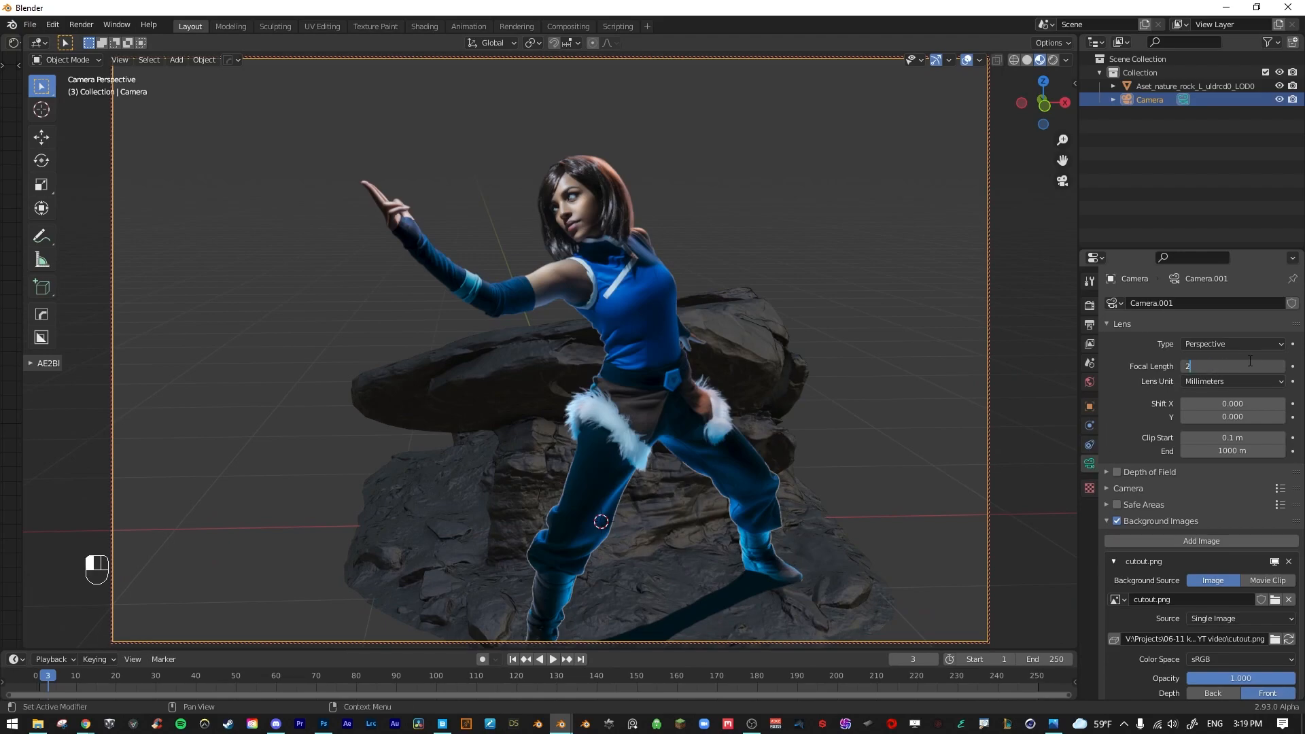
{"action": "type", "text": "4"}
{"action": "key", "text": "Return"}
{"action": "scroll", "coordinate": [609, 394], "scroll_direction": "up", "scroll_amount": 6}
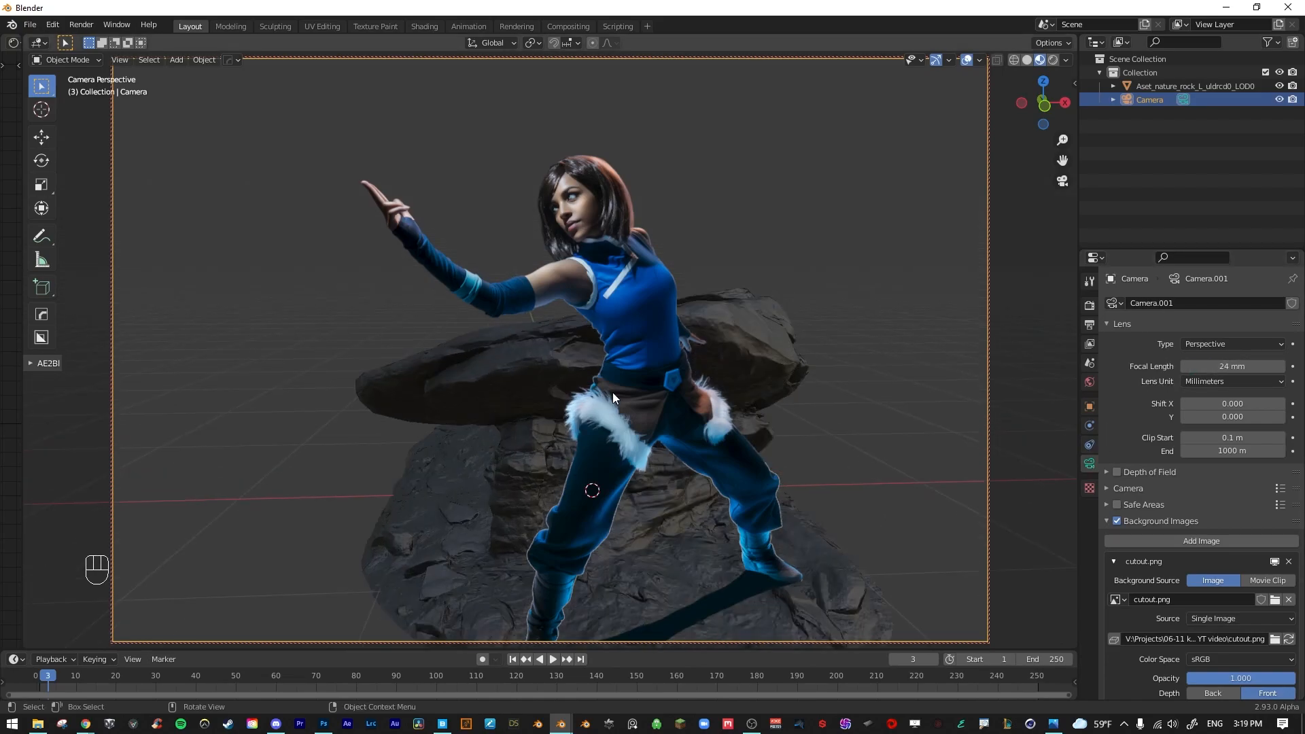
{"action": "left_click_drag", "start_coordinate": [615, 382], "coordinate": [643, 514]}
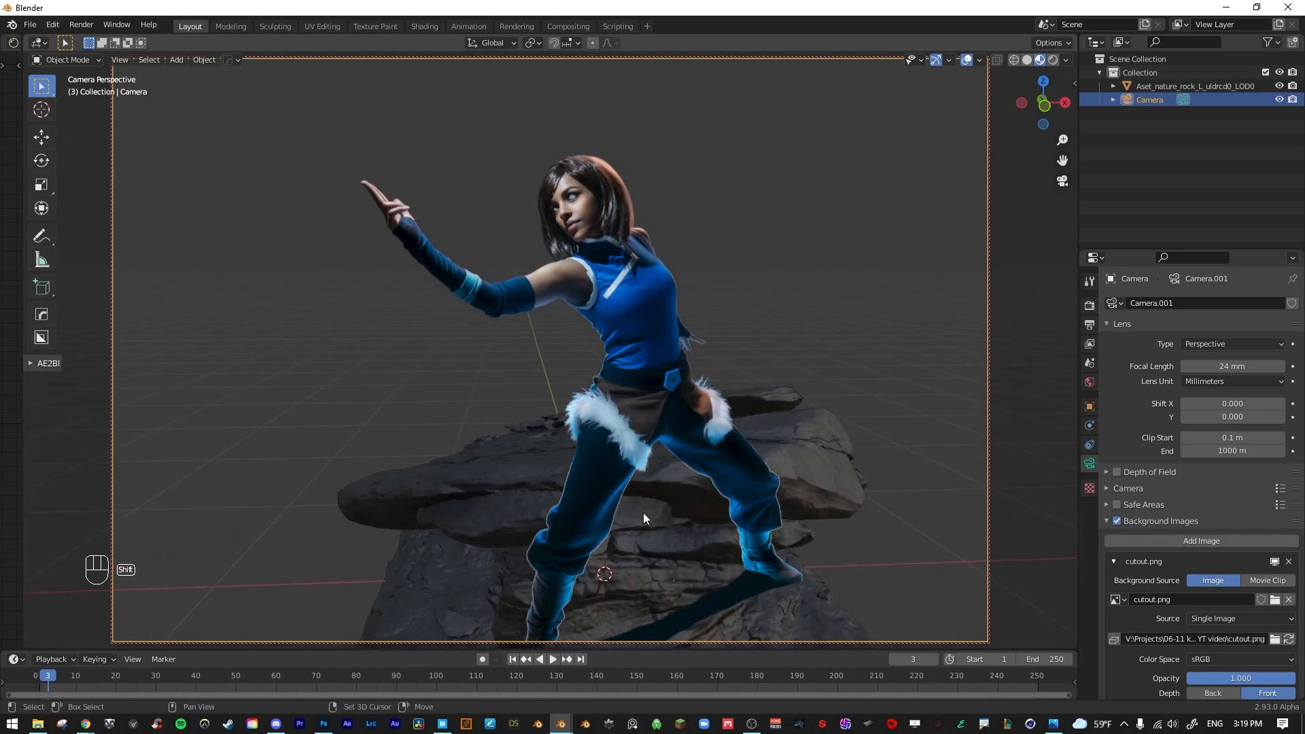
Rotate the rock freely and bring the camera closer so its flat surface lies beneath the woman.
{"action": "left_click", "coordinate": [643, 513]}
{"action": "key", "text": "r"}
{"action": "key", "text": "r"}
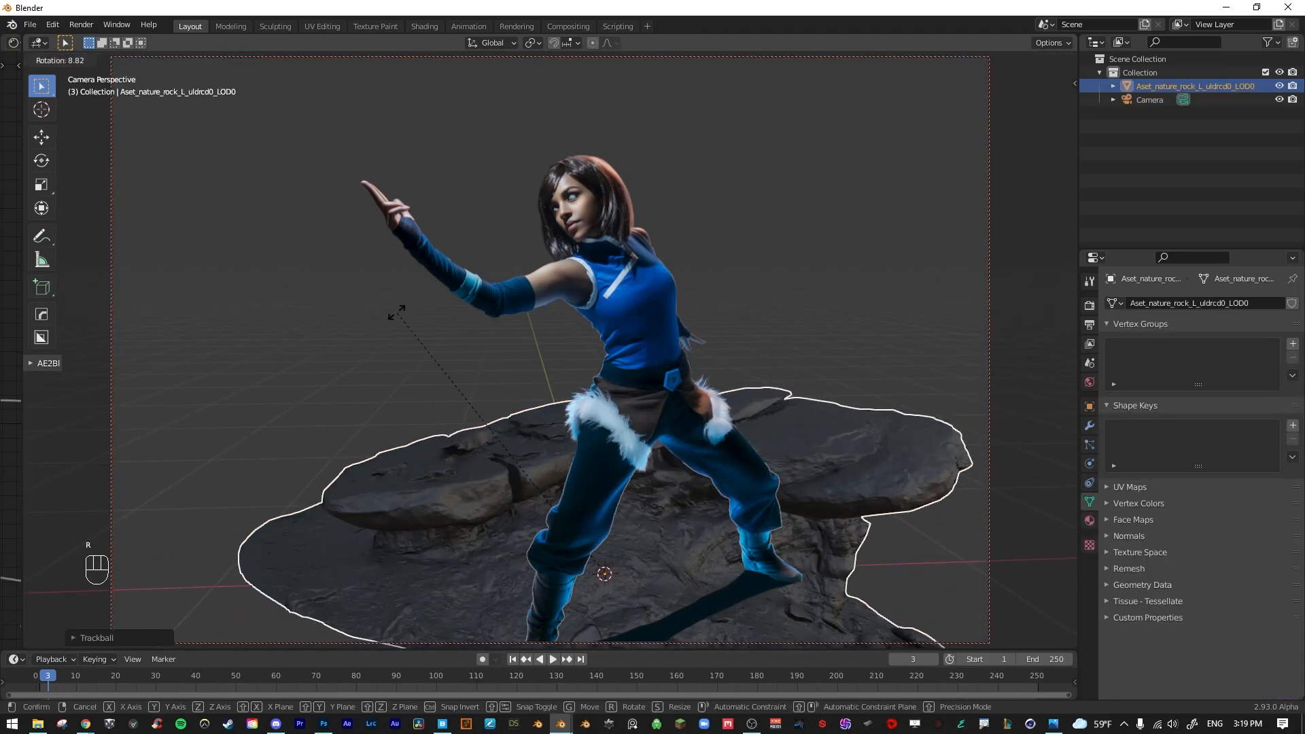
{"action": "left_click", "coordinate": [689, 423]}
{"action": "scroll", "coordinate": [688, 422], "scroll_direction": "up", "scroll_amount": 2}
{"action": "left_click_drag", "start_coordinate": [692, 463], "coordinate": [829, 420]}
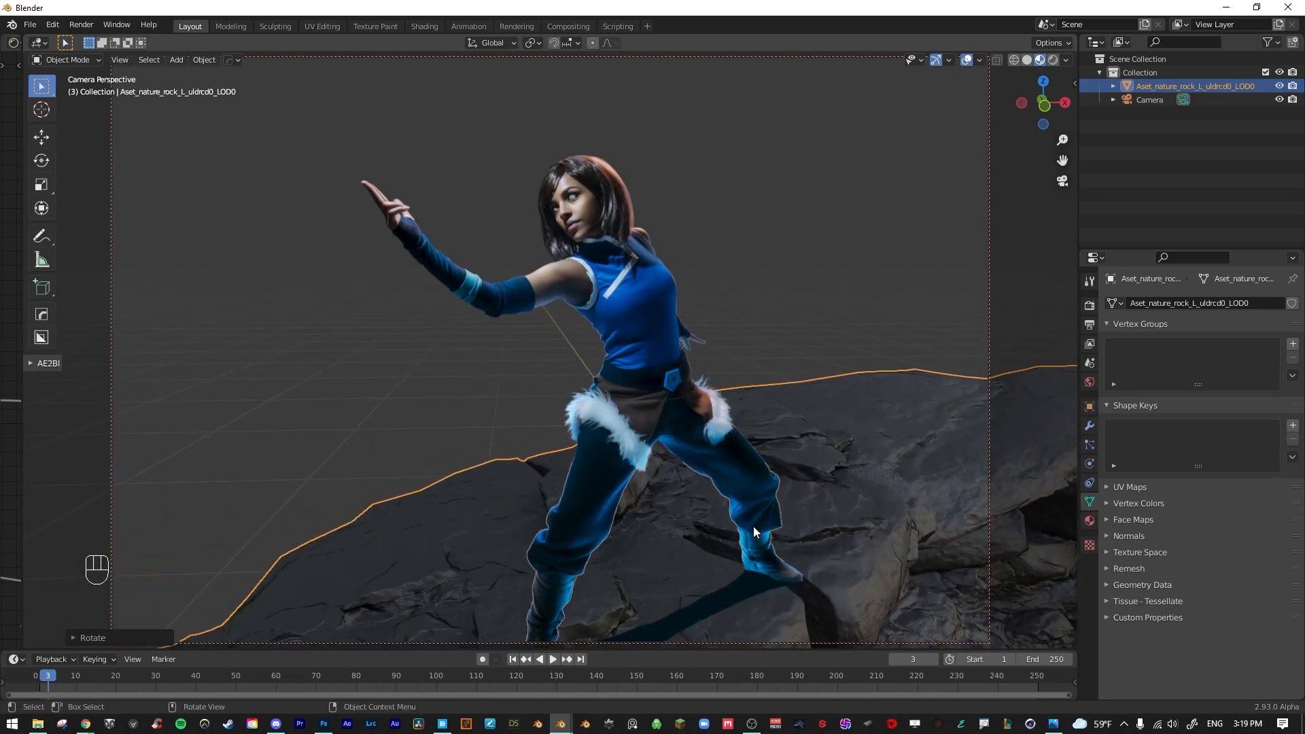
Reframe the camera, scale the rock and move it under the woman's feet.
{"action": "left_click_drag", "start_coordinate": [753, 526], "coordinate": [810, 511]}
{"action": "key", "text": "s"}
{"action": "left_click", "coordinate": [725, 572]}
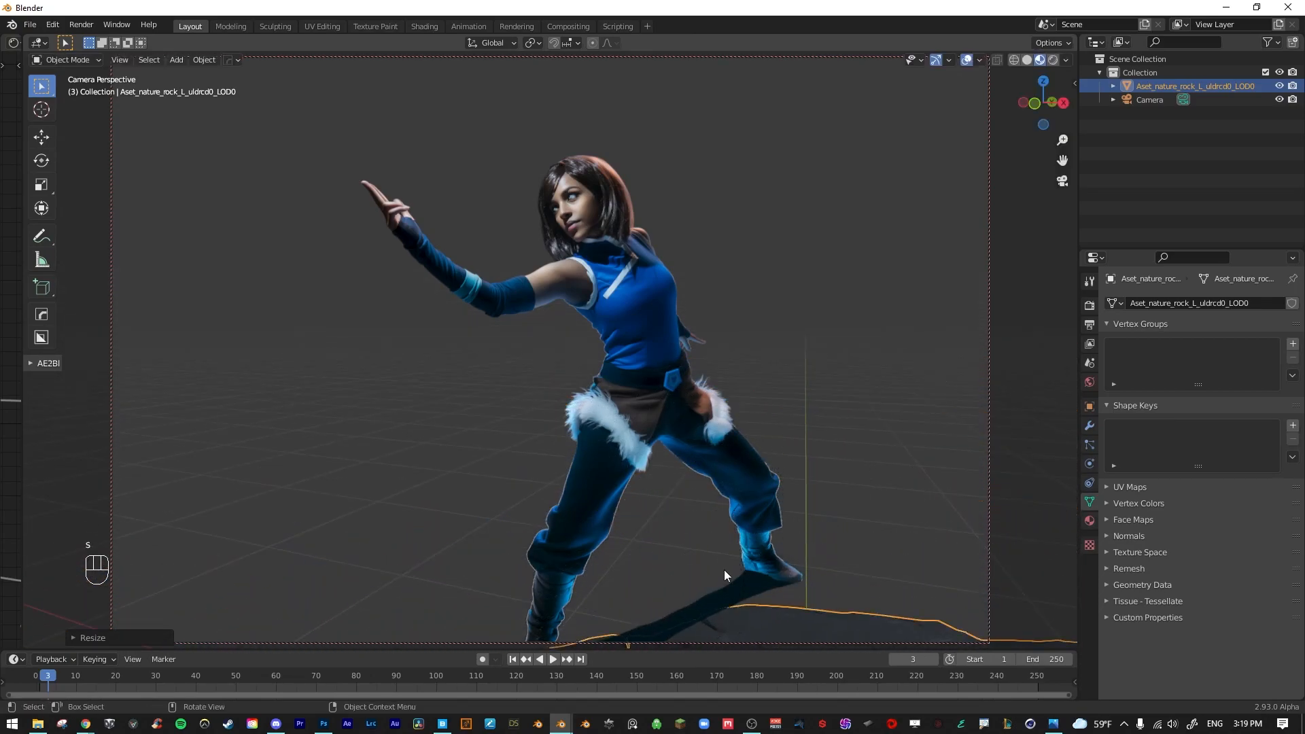
{"action": "key", "text": "g"}
{"action": "left_click", "coordinate": [681, 486]}
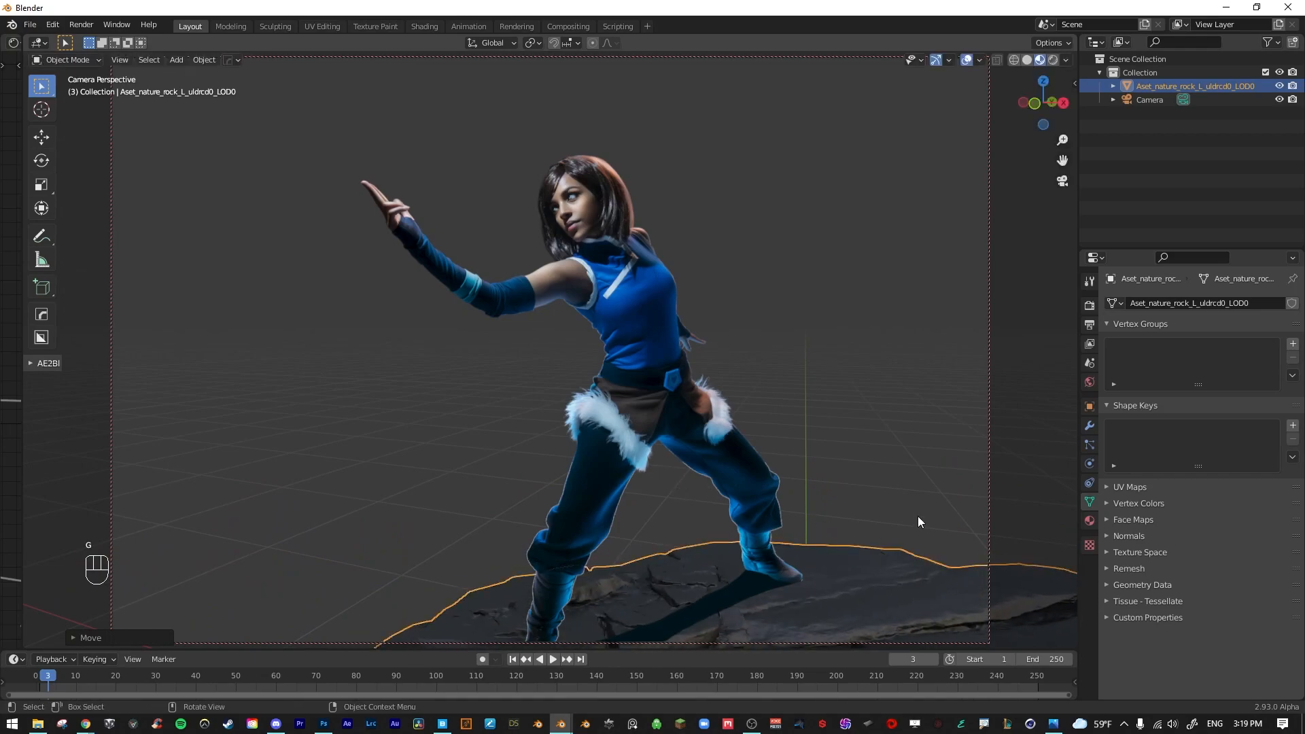
Create a linked duplicate of the rock, then rotate and move it to extend the foreground ground.
{"action": "key", "text": "alt+d"}
{"action": "left_click", "coordinate": [516, 476]}
{"action": "key", "text": "r"}
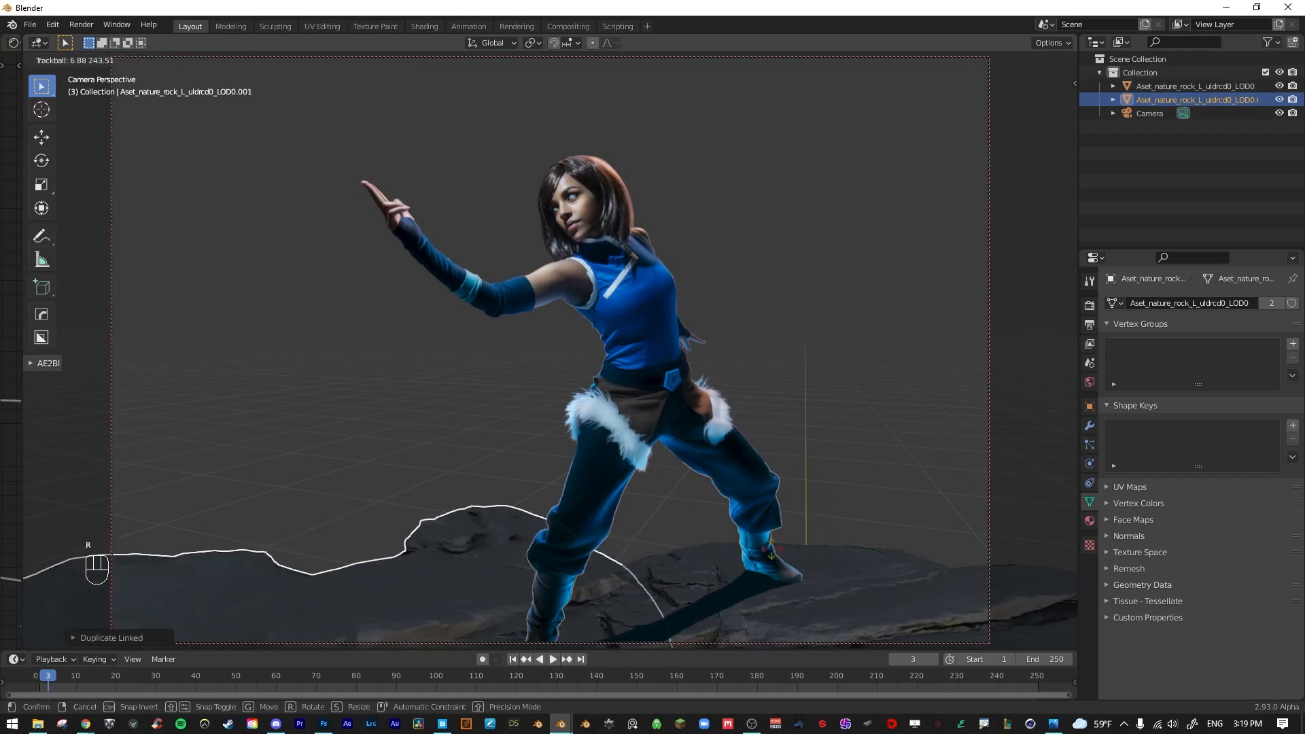
{"action": "left_click", "coordinate": [510, 469]}
{"action": "key", "text": "r"}
{"action": "left_click", "coordinate": [505, 467]}
{"action": "key", "text": "g"}
{"action": "left_click", "coordinate": [641, 598]}
{"action": "key", "text": "r"}
{"action": "key", "text": "r"}
{"action": "left_click", "coordinate": [897, 405]}
Add a second linked rock duplicate, rotating and repositioning it to widen the ground.
{"action": "key", "text": "alt+d"}
{"action": "left_click", "coordinate": [487, 496]}
{"action": "key", "text": "r"}
{"action": "left_click", "coordinate": [193, 442]}
{"action": "key", "text": "g"}
Place three more linked rock duplicates around the woman's feet to fill the foreground, rotating the last one.
{"action": "key", "text": "alt+d"}
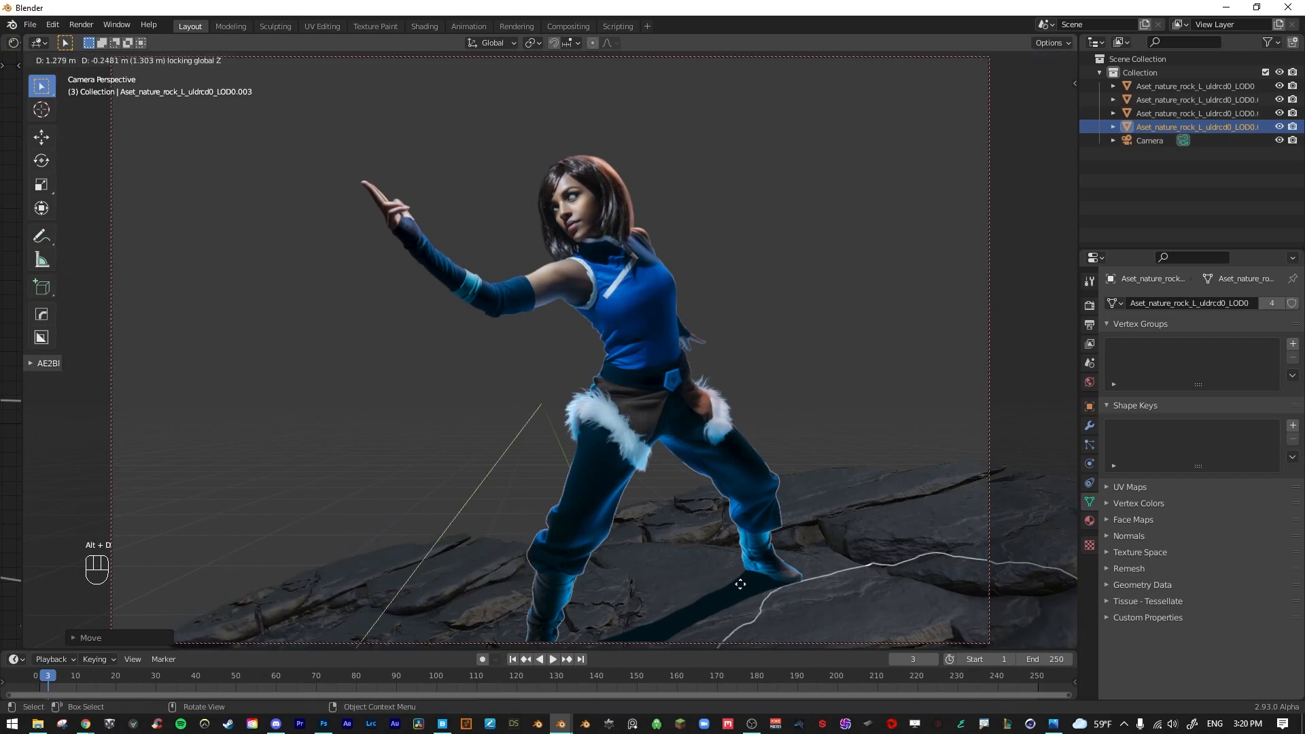
{"action": "left_click", "coordinate": [835, 503]}
{"action": "key", "text": "g"}
{"action": "left_click", "coordinate": [821, 518]}
{"action": "key", "text": "alt+d"}
{"action": "key", "text": "g"}
{"action": "left_click", "coordinate": [684, 428]}
{"action": "key", "text": "alt+d"}
{"action": "key", "text": "r"}
{"action": "left_click", "coordinate": [228, 399]}
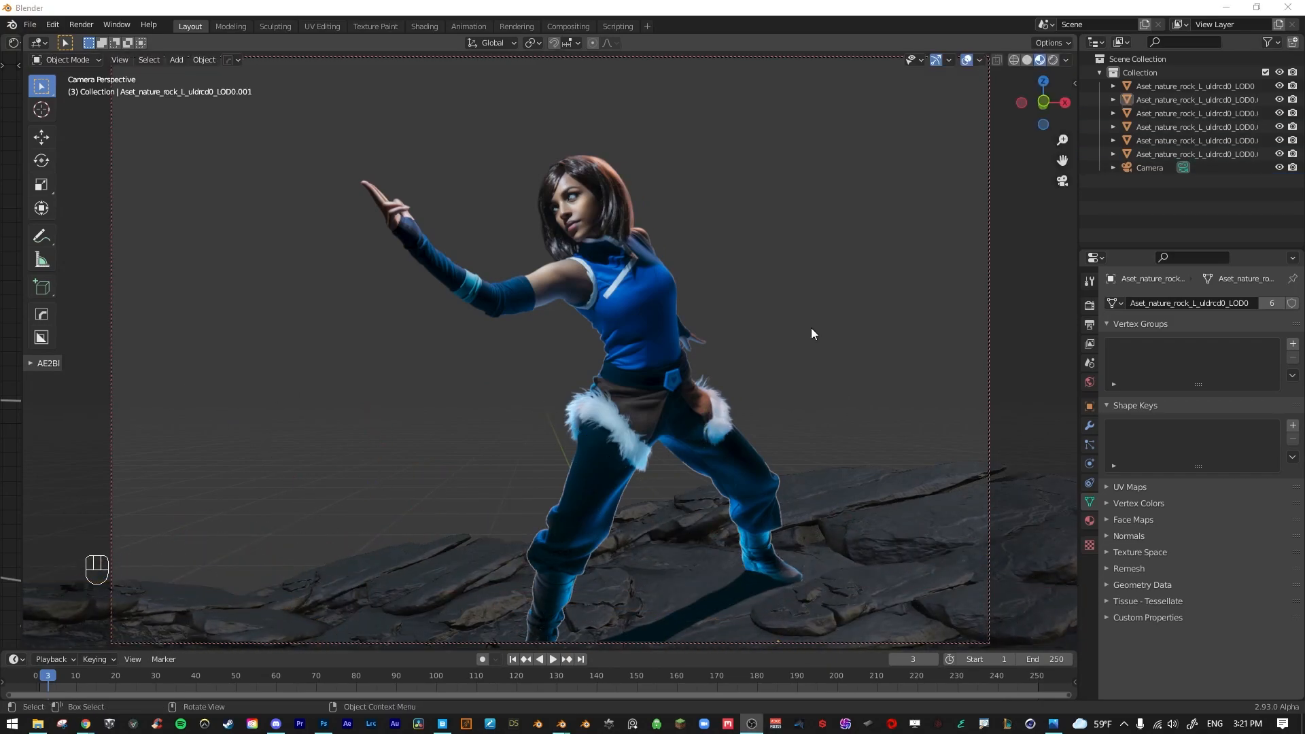
Make a linked duplicate of a rock, then scale, rotate and move it into the right background.
{"action": "left_click", "coordinate": [864, 499]}
{"action": "key", "text": "alt+d"}
{"action": "key", "text": "s"}
{"action": "key", "text": "r"}
{"action": "key", "text": "r"}
{"action": "left_click", "coordinate": [863, 407]}
{"action": "key", "text": "g"}
{"action": "left_click", "coordinate": [877, 380]}
{"action": "key", "text": "r"}
{"action": "key", "text": "r"}
{"action": "left_click", "coordinate": [949, 318]}
Add another linked rock duplicate and rotate it to form the left background.
{"action": "key", "text": "alt+d"}
{"action": "key", "text": "r"}
{"action": "key", "text": "r"}
{"action": "left_click", "coordinate": [370, 352]}
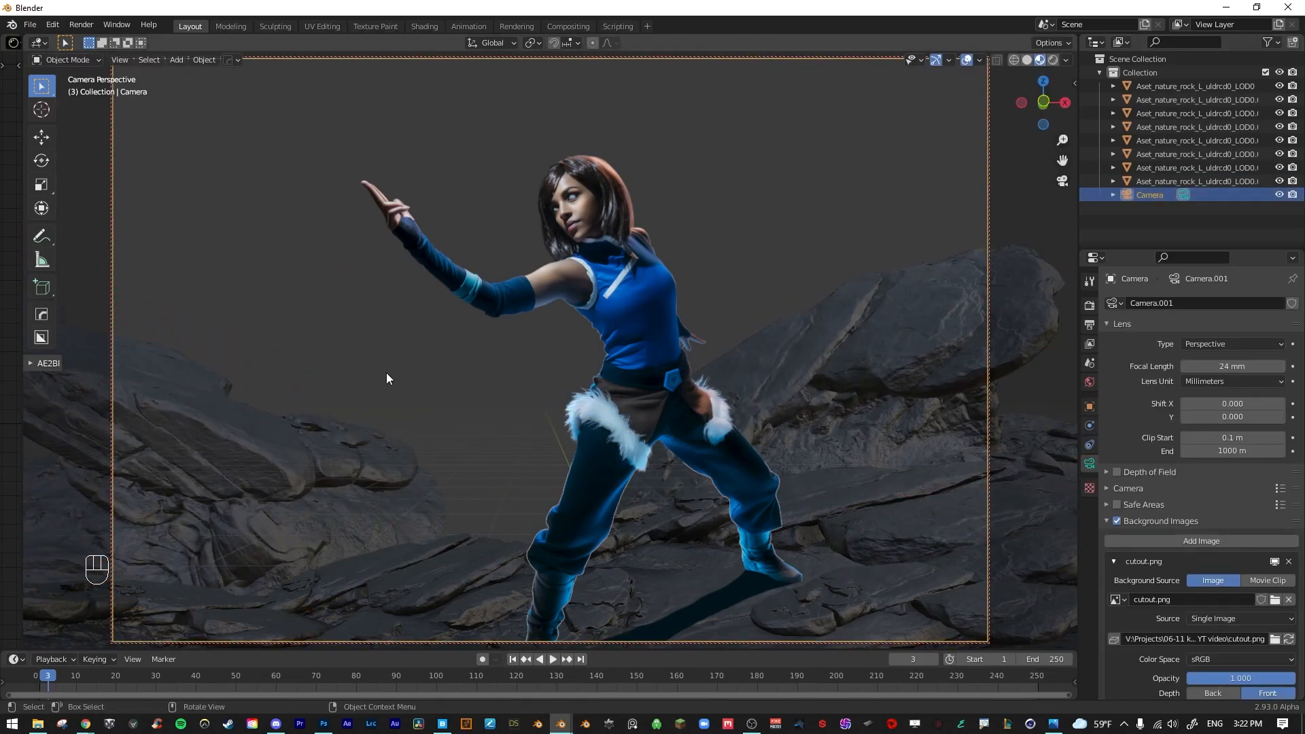
Add an empty to the scene and rename it "focus point".
{"action": "left_click", "coordinate": [41, 86]}
{"action": "key", "text": "shift+a"}
{"action": "mouse_move", "coordinate": [347, 234]}
{"action": "left_click", "coordinate": [423, 236]}
{"action": "double_click", "coordinate": [1150, 210]}
{"action": "type", "text": "focus point"}
{"action": "key", "text": "Return"}
Scale the focus point empty and move it to the ground near the woman's feet.
{"action": "key", "text": "s"}
{"action": "left_click", "coordinate": [645, 526]}
{"action": "key", "text": "g"}
{"action": "left_click", "coordinate": [601, 557]}
Enable the camera's depth of field, focus it on the focus point empty and set the F-stop to 1.8.
{"action": "left_click", "coordinate": [1227, 195]}
{"action": "left_click", "coordinate": [1117, 444]}
{"action": "left_click", "coordinate": [1107, 445]}
{"action": "left_click", "coordinate": [1258, 464]}
{"action": "left_click", "coordinate": [1228, 600]}
{"action": "left_click_drag", "start_coordinate": [1234, 518], "coordinate": [1229, 518]}
{"action": "left_click", "coordinate": [883, 156]}
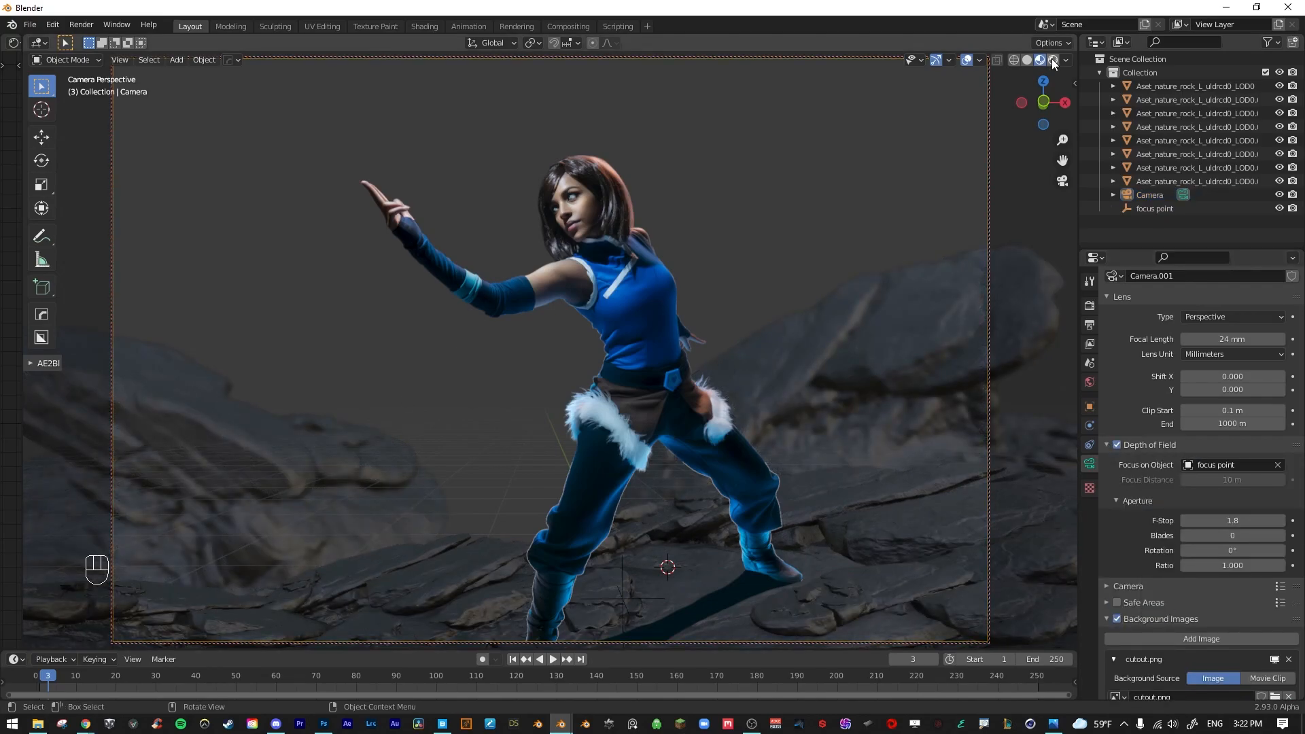
Switch the viewport to rendered shading and turn off the floor grid overlay.
{"action": "left_click", "coordinate": [1052, 60]}
{"action": "left_click", "coordinate": [980, 60]}
{"action": "left_click", "coordinate": [940, 126]}
Add a point light above the rocks behind the woman, color it bright blue and set its power to 250.1 W.
{"action": "key", "text": "shift+a"}
{"action": "left_click", "coordinate": [679, 493]}
{"action": "key", "text": "g"}
{"action": "left_click", "coordinate": [796, 326]}
{"action": "left_click", "coordinate": [1232, 377]}
{"action": "left_click", "coordinate": [1234, 202]}
{"action": "left_click_drag", "start_coordinate": [1232, 392], "coordinate": [1260, 393]}
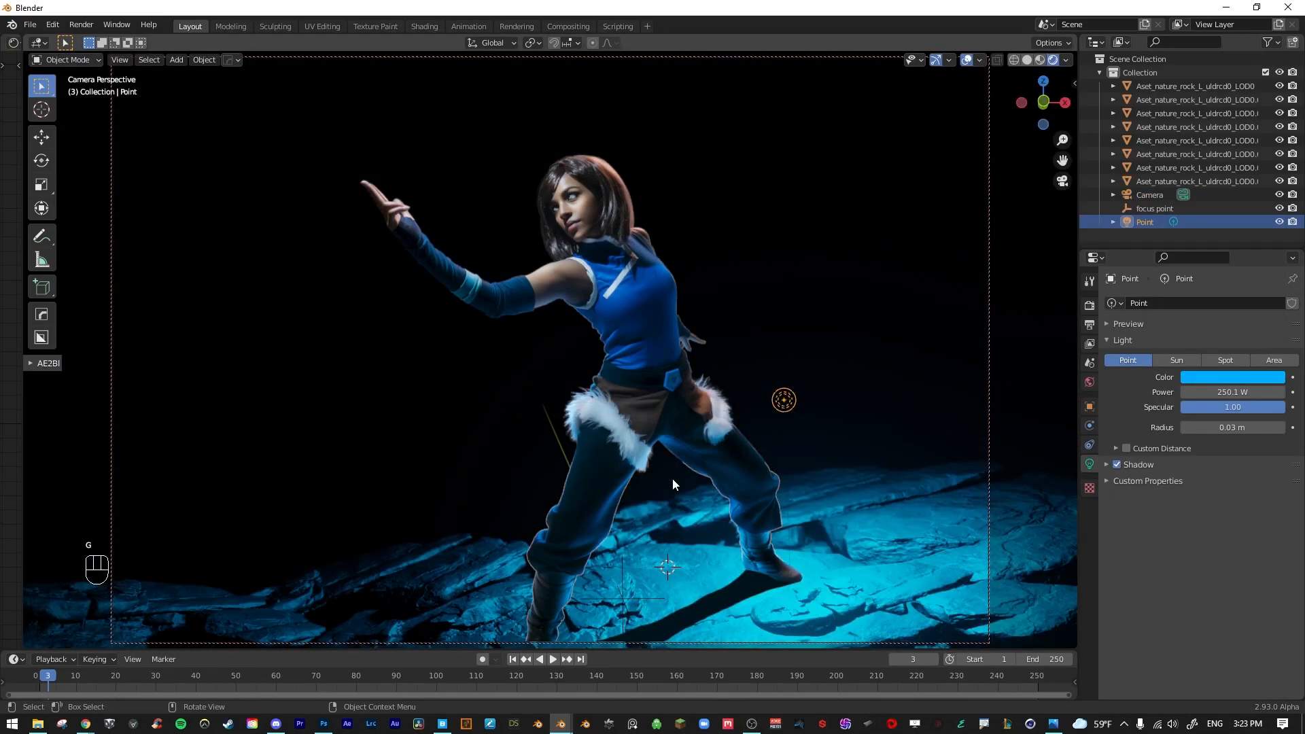
Reposition the blue point light, then duplicate it and move the copy within the horizontal plane.
{"action": "key", "text": "g"}
{"action": "left_click", "coordinate": [431, 364]}
{"action": "key", "text": "shift+d"}
{"action": "key", "text": "g"}
{"action": "key", "text": "shift+z"}
{"action": "left_click", "coordinate": [782, 280]}
Adjust the blue color of the duplicated point light.
{"action": "left_click", "coordinate": [1227, 378]}
{"action": "left_click_drag", "start_coordinate": [1234, 204], "coordinate": [1247, 206]}
{"action": "left_click", "coordinate": [1196, 126]}
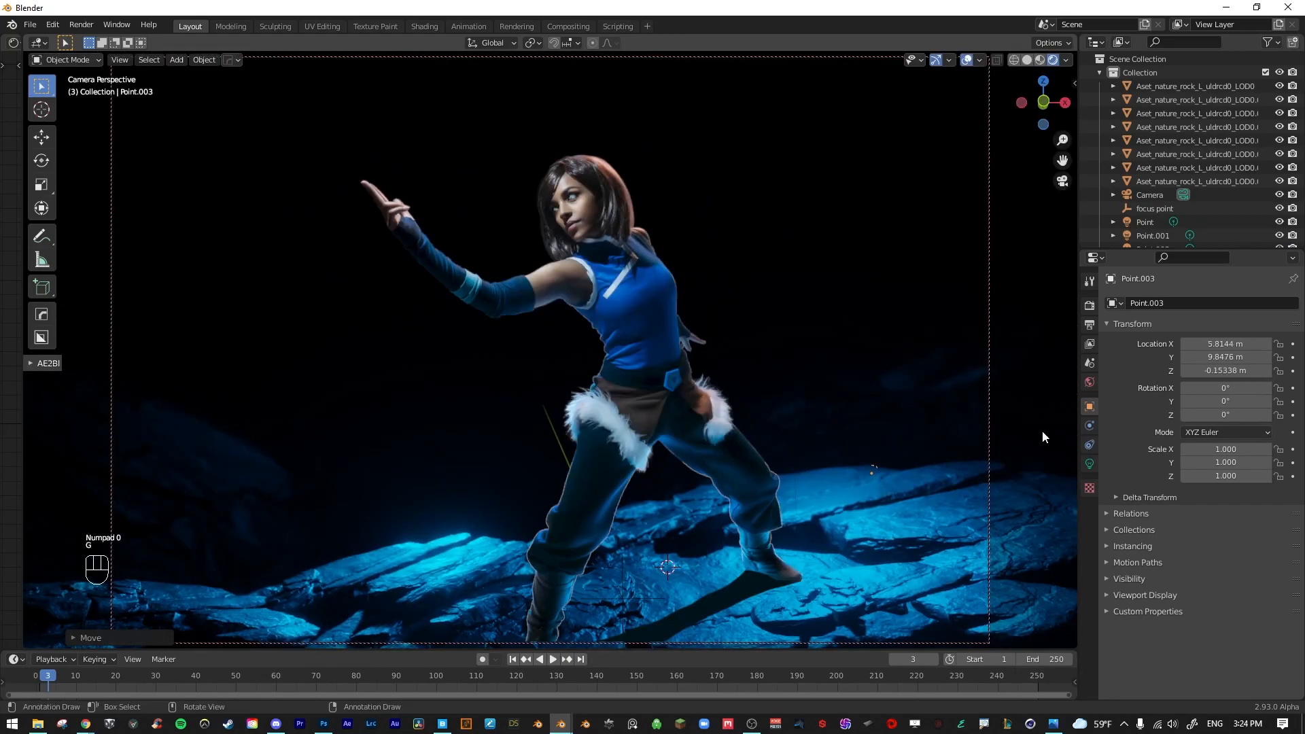
Reposition the selected point light within the horizontal plane.
{"action": "key", "text": "g"}
{"action": "key", "text": "shift+z"}
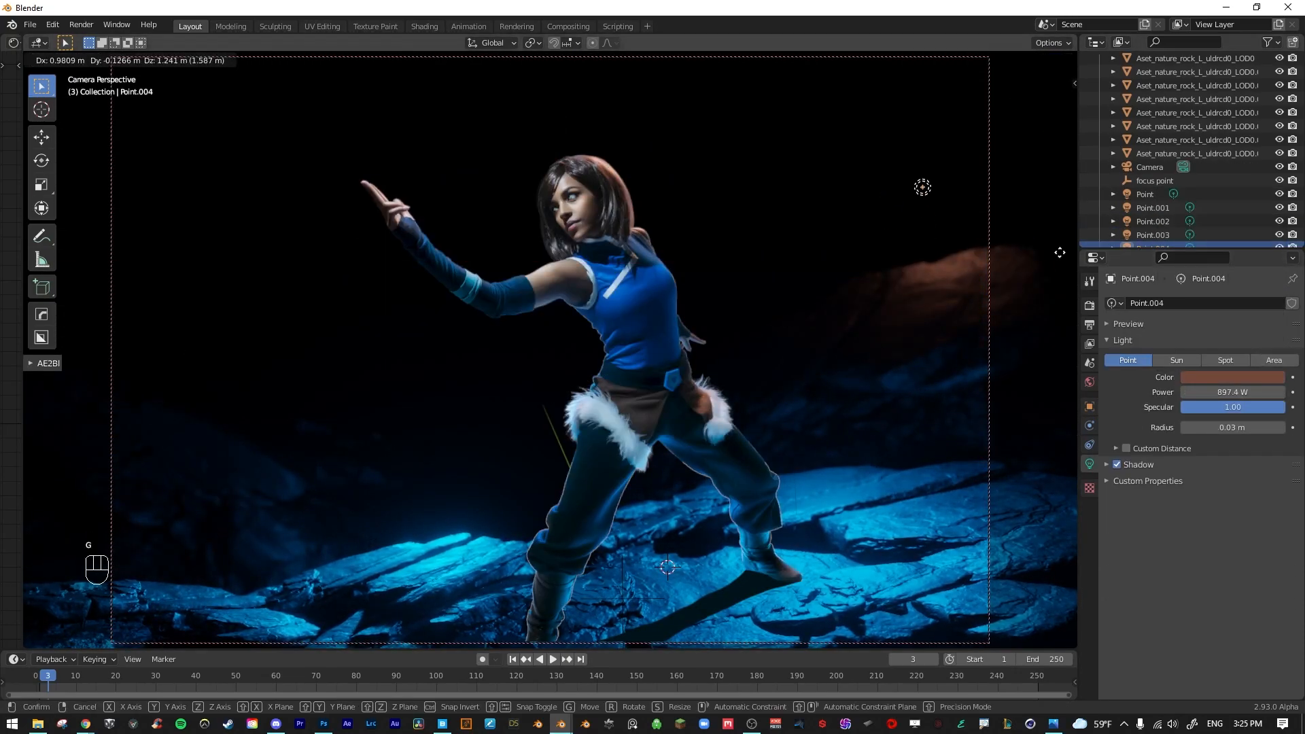
Render the scene with a transparent film background, a 300% resolution scale and 0% PNG compression.
{"action": "left_click", "coordinate": [1090, 305]}
{"action": "left_click", "coordinate": [1123, 592]}
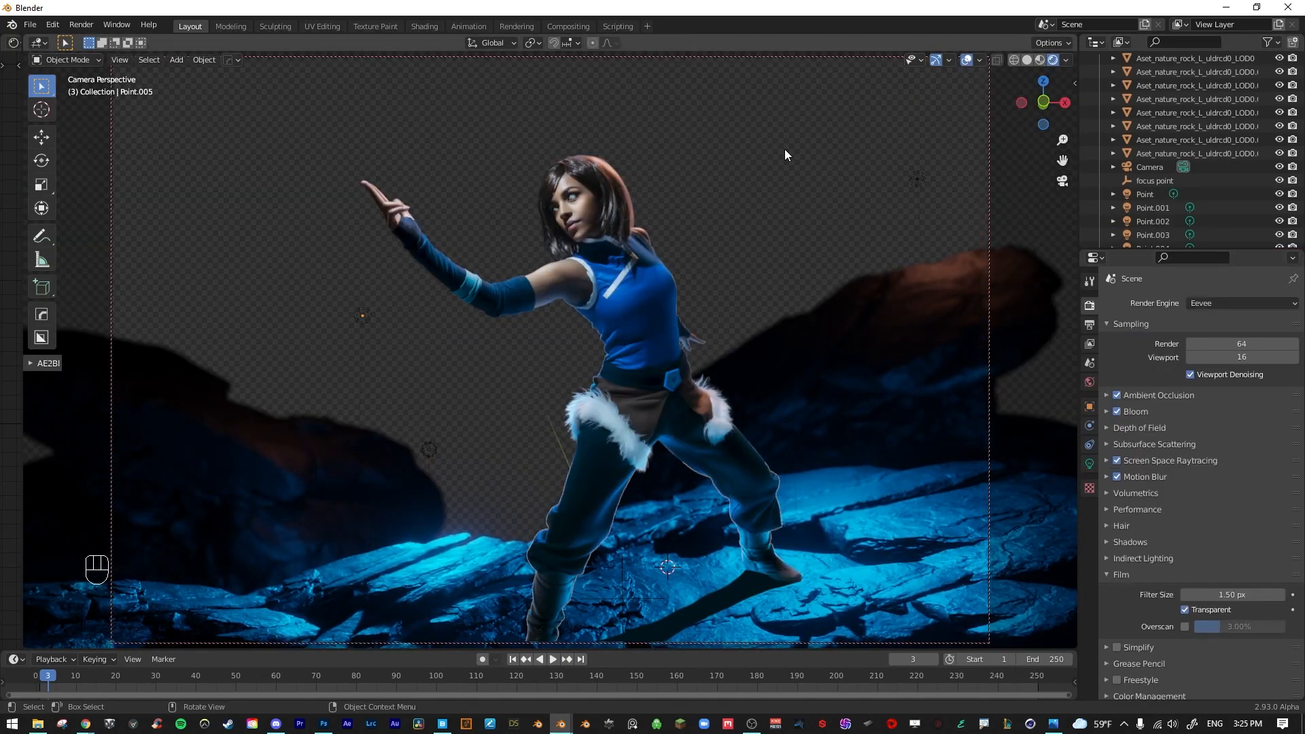
{"action": "left_click", "coordinate": [1089, 325]}
{"action": "left_click_drag", "start_coordinate": [1220, 636], "coordinate": [1185, 636]}
{"action": "left_click", "coordinate": [1238, 347]}
{"action": "type", "text": "300"}
{"action": "key", "text": "Return"}
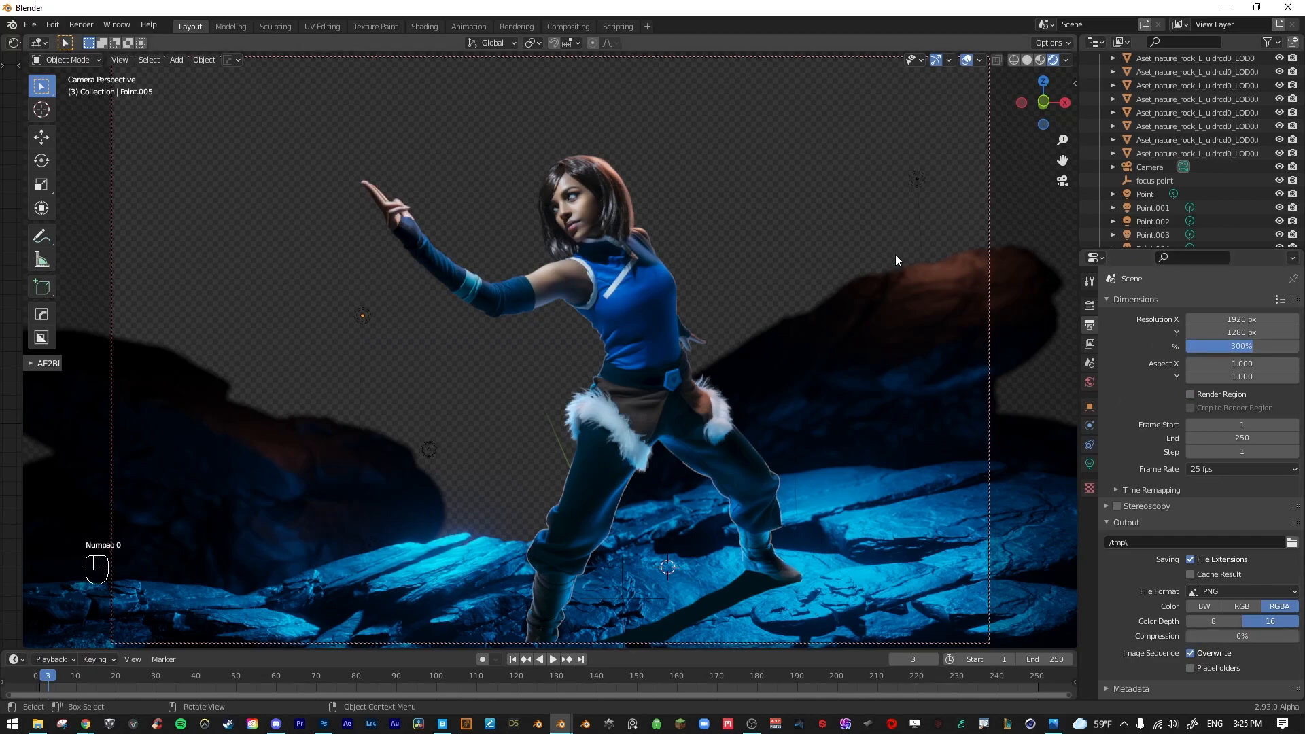
{"action": "key", "text": "F12"}
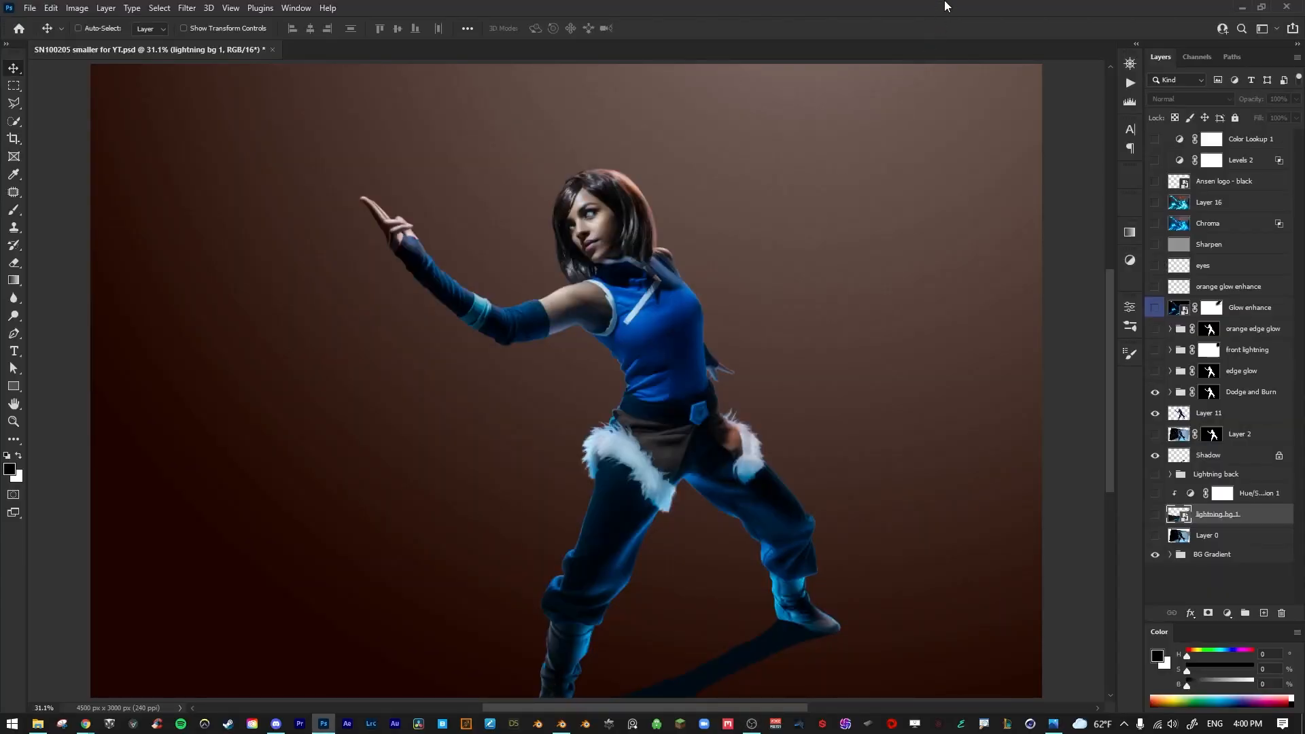
Switch to Photoshop and show the rendered rock background layer lightning bg 1.
{"action": "left_click", "coordinate": [1154, 516]}
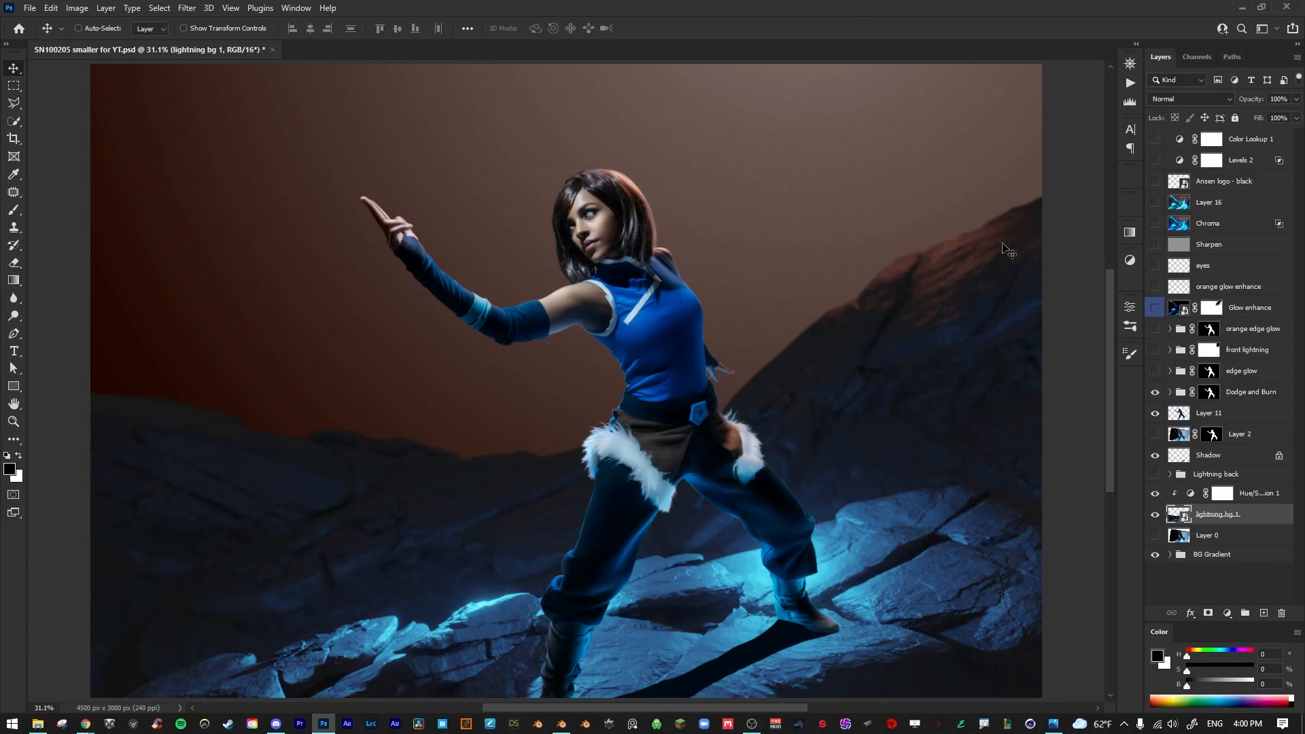
Create a group named Glowy shit above Dodge and Burn and add a black (000000) solid color fill layer inside it.
{"action": "left_click", "coordinate": [1236, 399]}
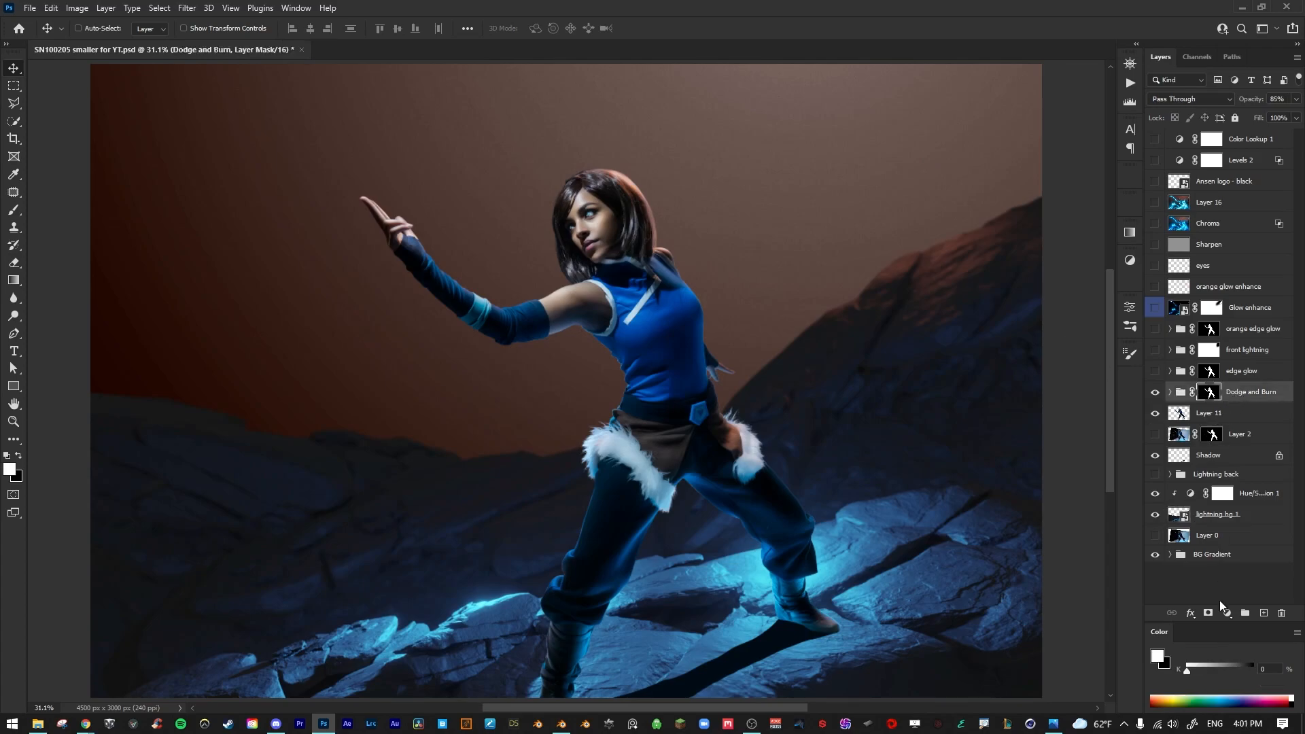
{"action": "left_click", "coordinate": [1245, 614]}
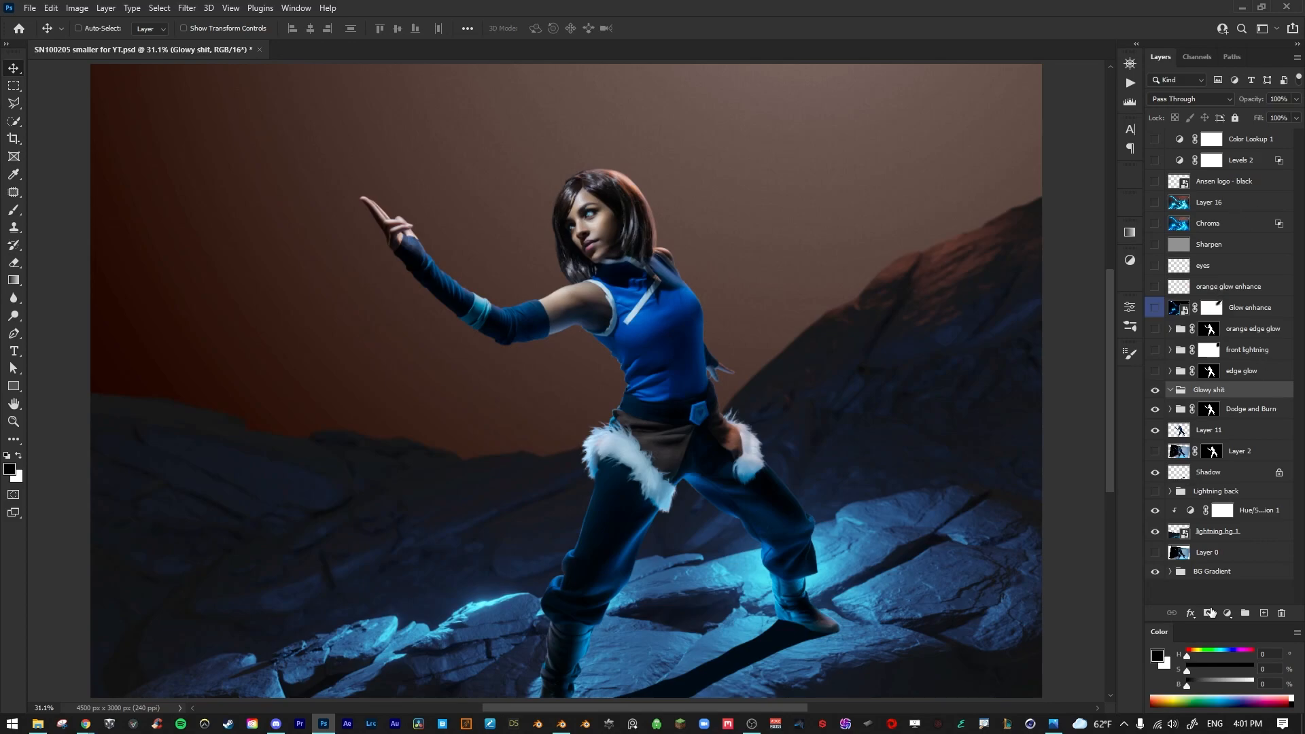
{"action": "left_click", "coordinate": [1227, 613]}
{"action": "left_click", "coordinate": [1206, 376]}
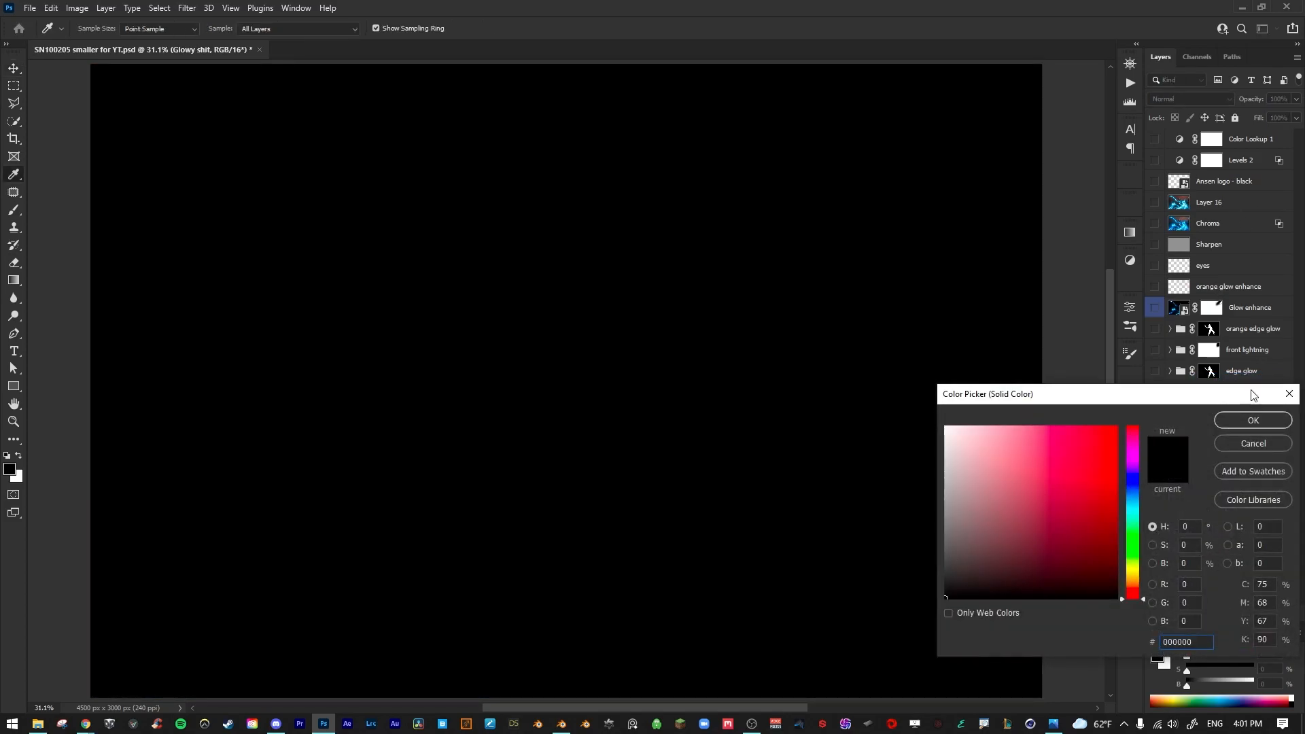
{"action": "left_click", "coordinate": [1250, 420]}
Add a Gradient Map above the black fill using the Blue Glow preset, checking its color stops before accepting.
{"action": "left_click", "coordinate": [1227, 616]}
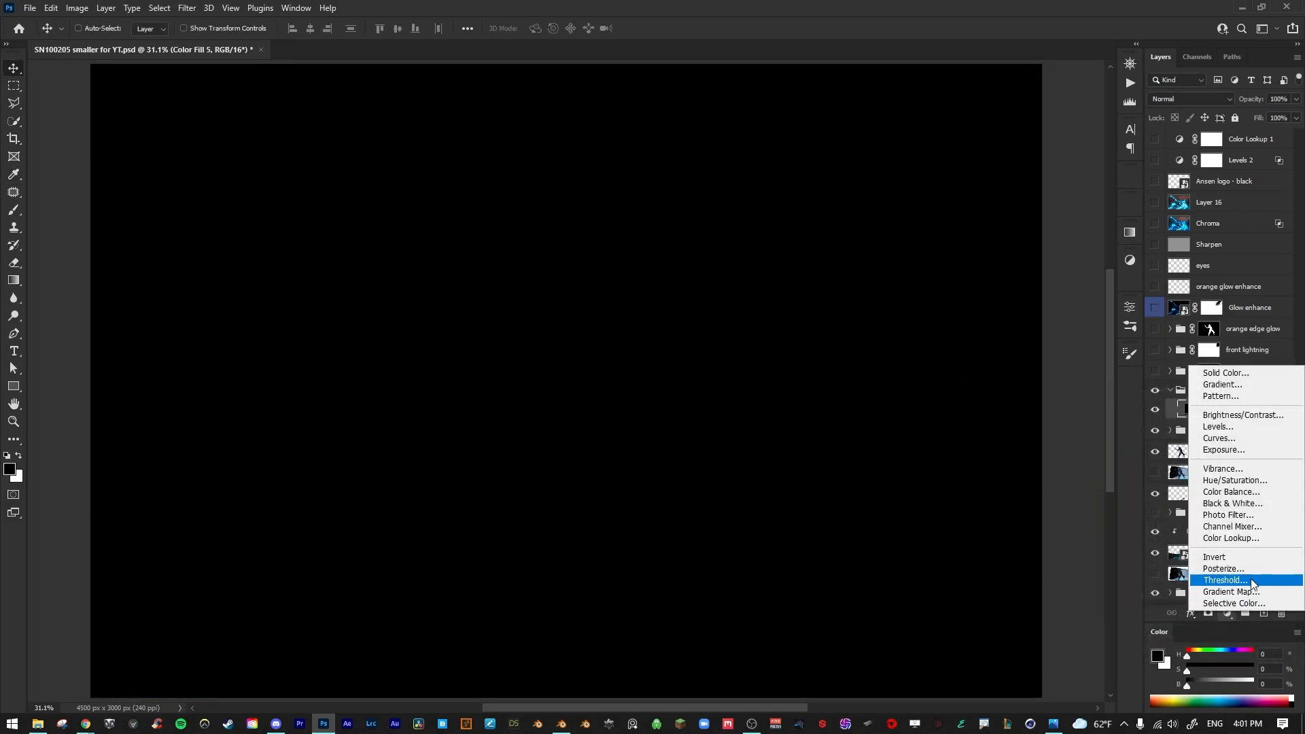
{"action": "left_click", "coordinate": [1247, 584]}
{"action": "left_click", "coordinate": [1054, 331]}
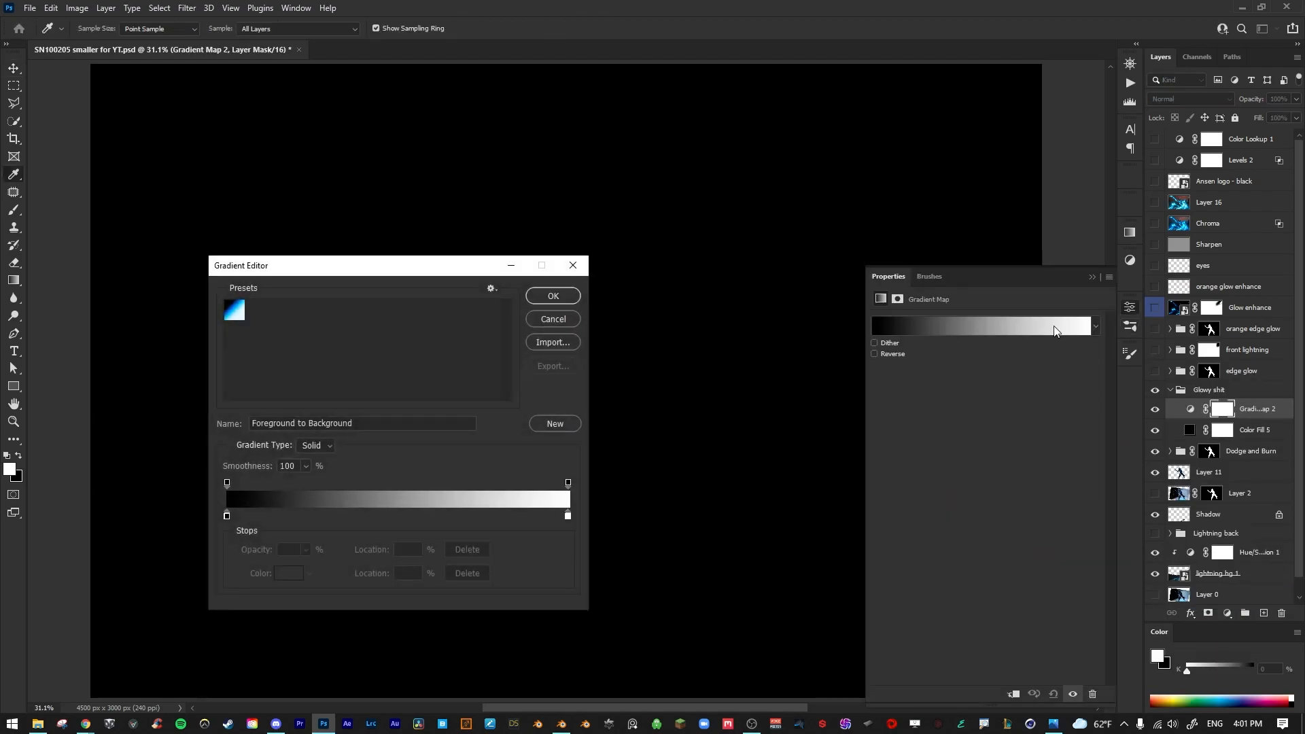
{"action": "left_click", "coordinate": [237, 312]}
{"action": "left_click_drag", "start_coordinate": [438, 267], "coordinate": [542, 228]}
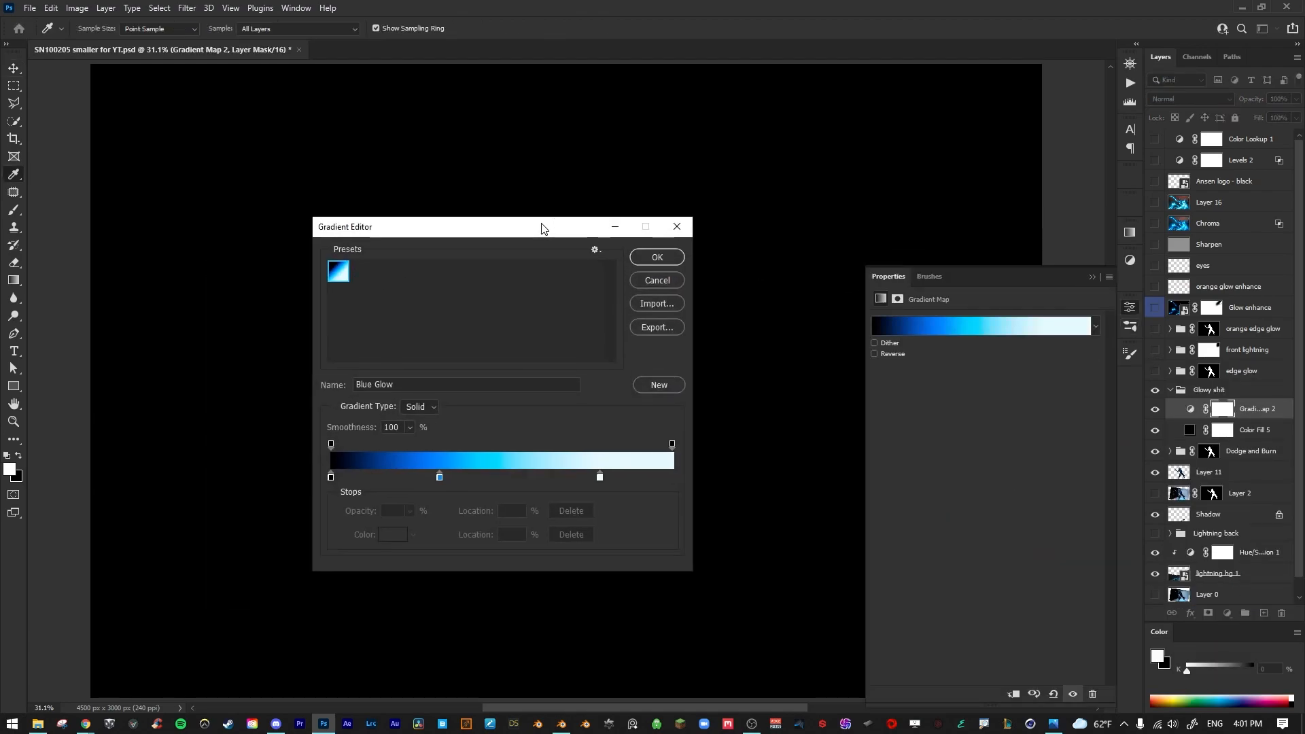
{"action": "double_click", "coordinate": [330, 481]}
{"action": "left_click", "coordinate": [1255, 446]}
{"action": "mouse_move", "coordinate": [330, 482]}
{"action": "left_mouse_down"}
{"action": "mouse_move", "coordinate": [365, 482]}
{"action": "mouse_move", "coordinate": [329, 482]}
{"action": "left_mouse_up"}
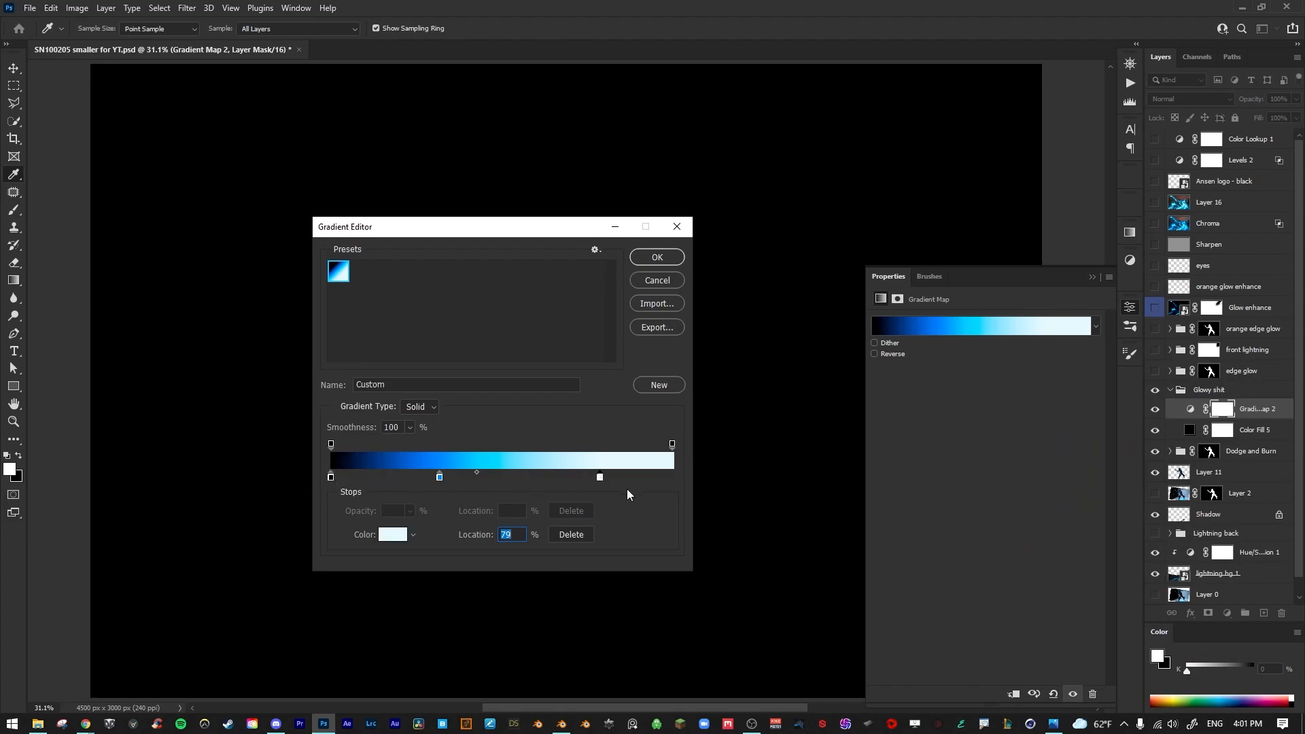
{"action": "left_click", "coordinate": [439, 477]}
{"action": "left_click", "coordinate": [655, 258]}
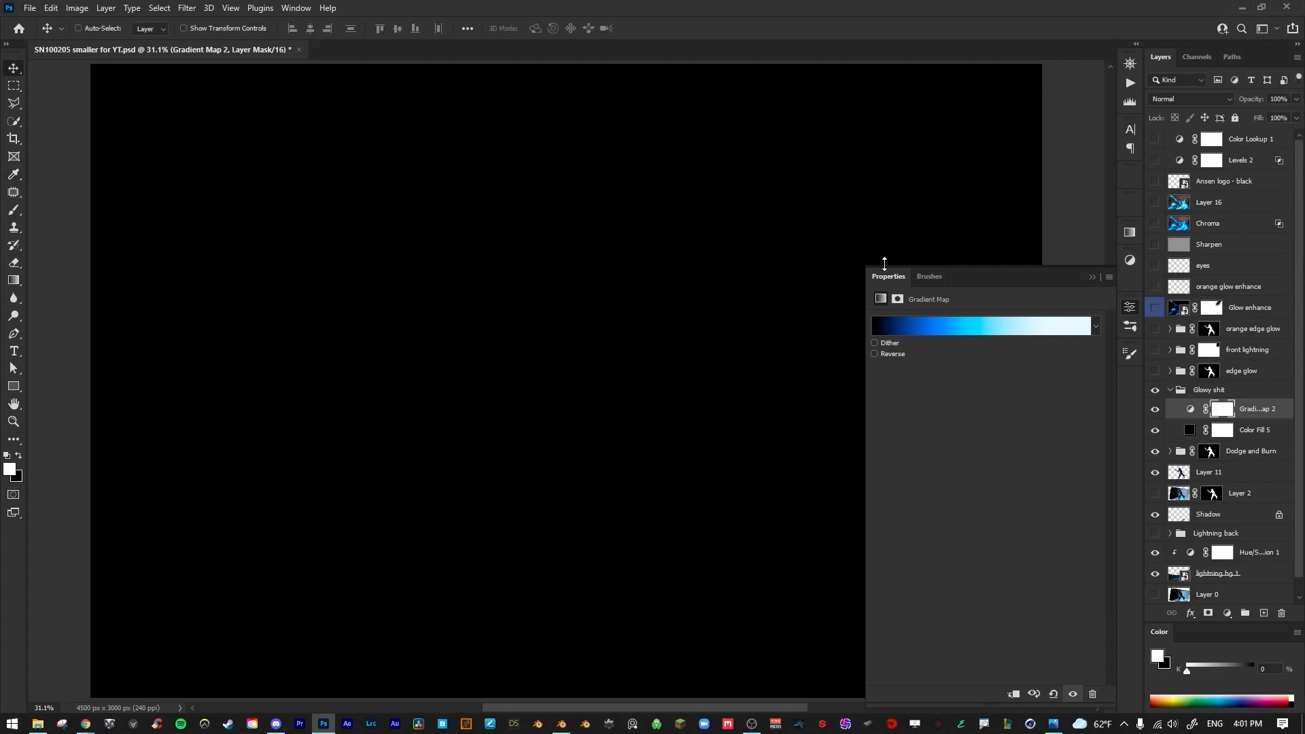
{"action": "left_click", "coordinate": [1122, 306]}
Set the blend mode of the Glowy shit group to Screen.
{"action": "left_click", "coordinate": [1206, 391]}
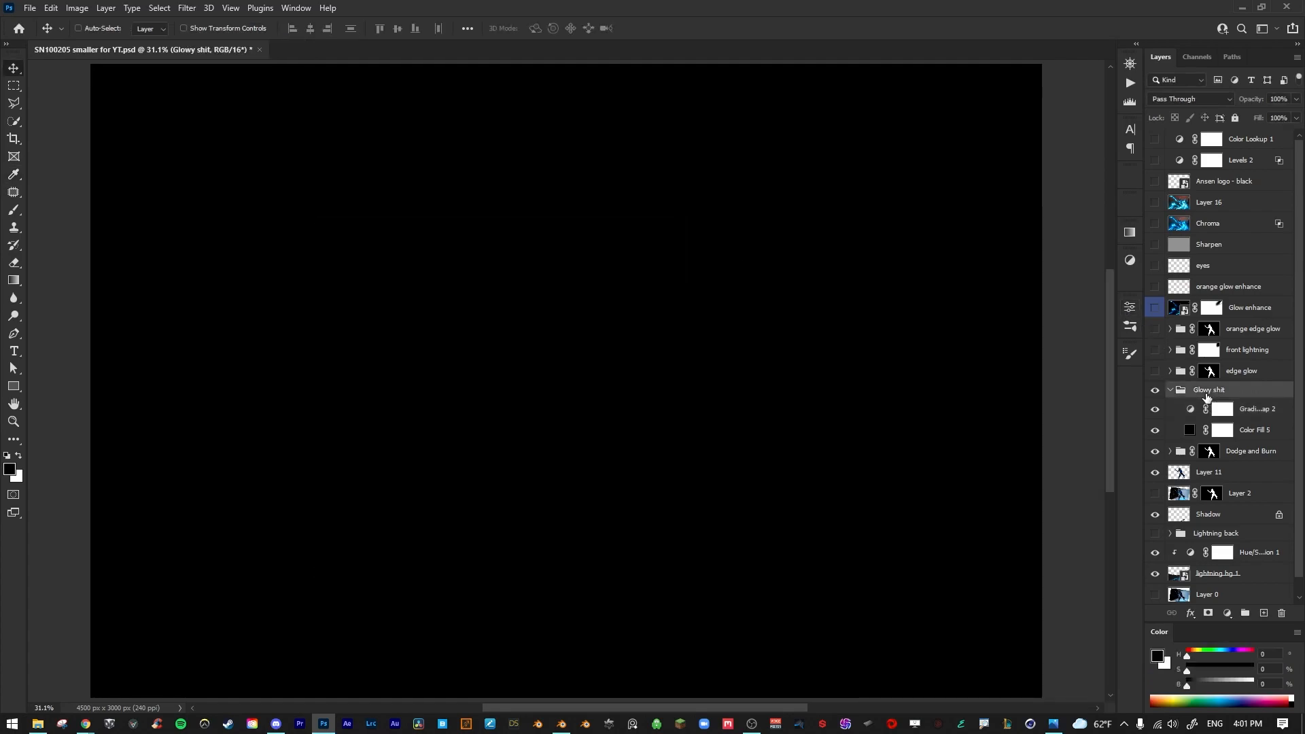
{"action": "left_click", "coordinate": [1189, 99]}
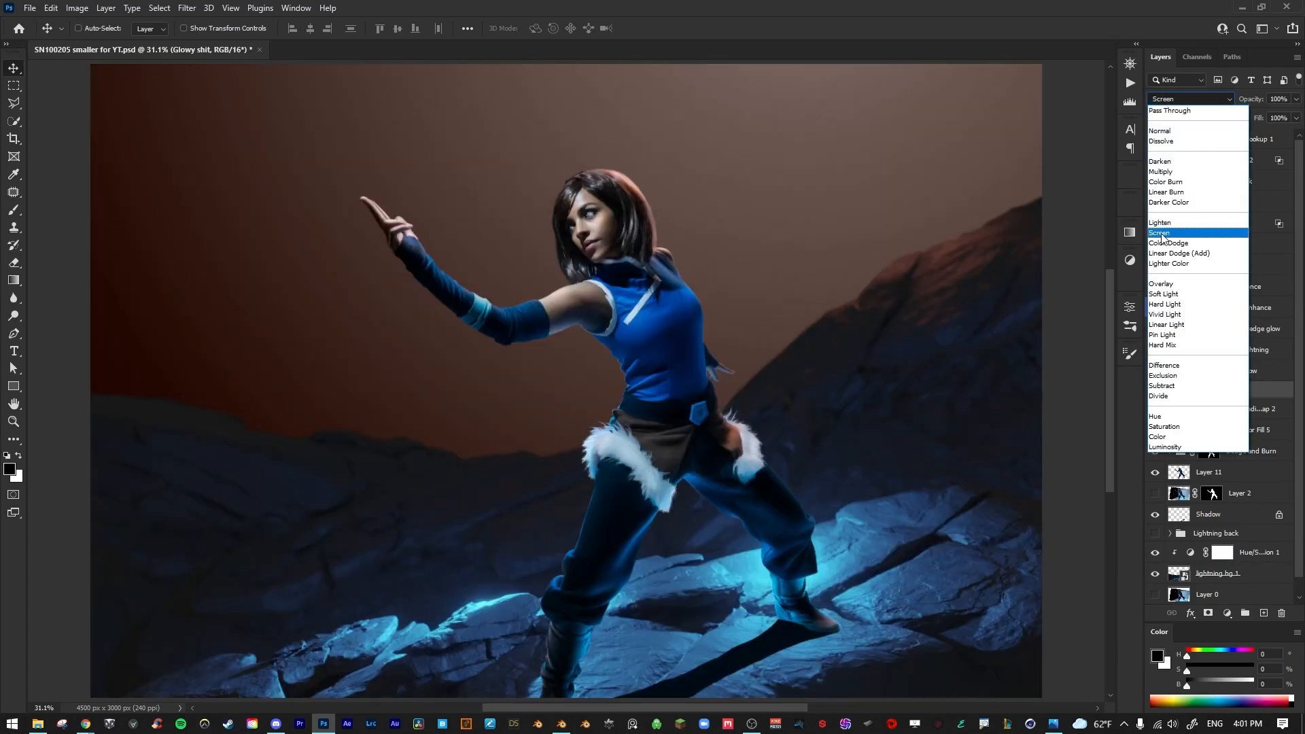
{"action": "left_click", "coordinate": [1163, 237]}
Create a new layer in the glow group and ready the Brush with white as the foreground color.
{"action": "key", "text": "ctrl+shift+alt+n"}
{"action": "key", "text": "b"}
{"action": "key", "text": "x"}
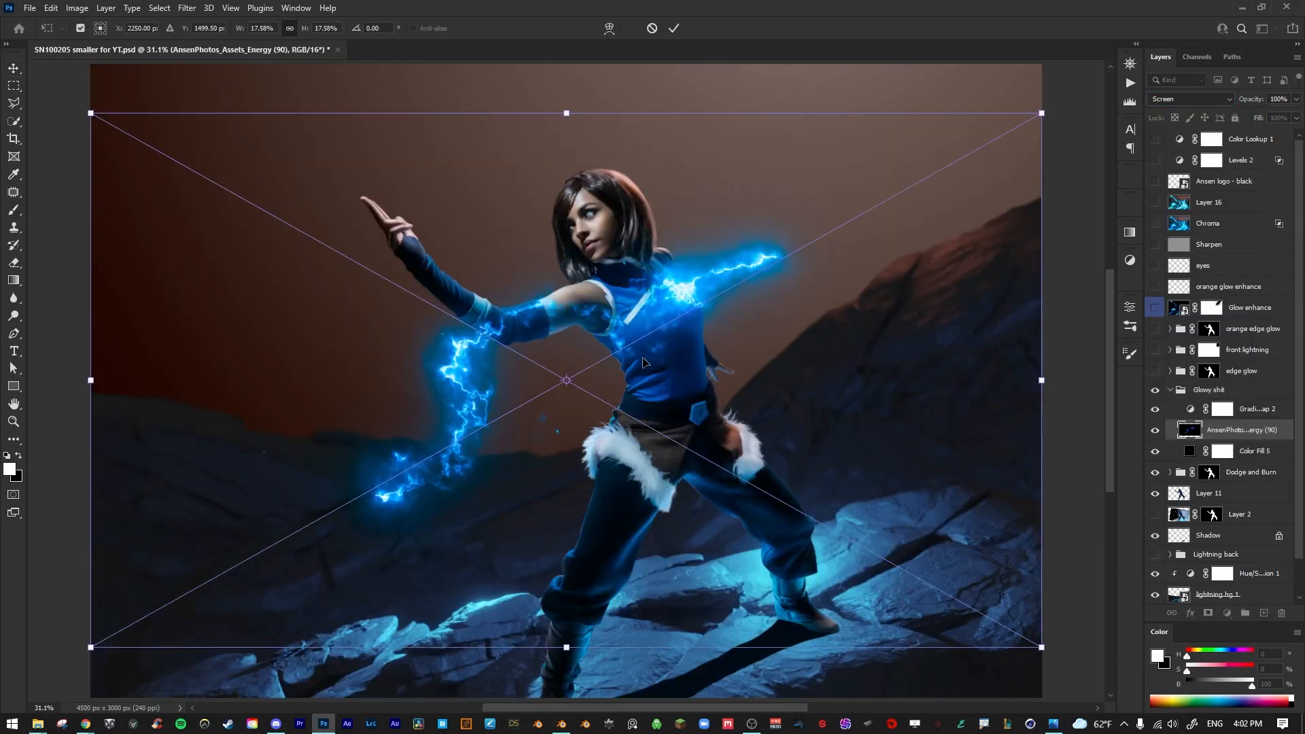
Commit the placed Energy (90) image and set its blend mode to Screen.
{"action": "key", "text": "Return"}
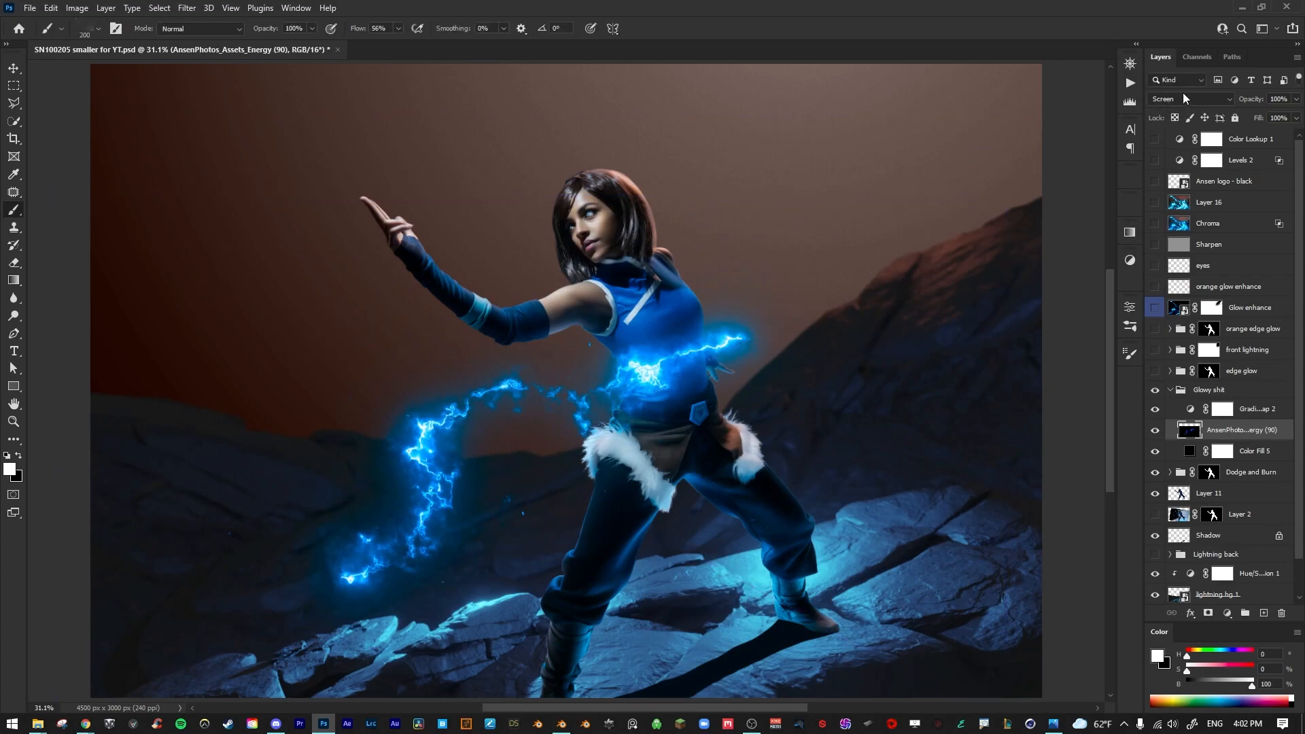
{"action": "key", "text": "shift+alt+s"}
{"action": "left_click", "coordinate": [14, 70]}
{"action": "left_click", "coordinate": [1194, 101]}
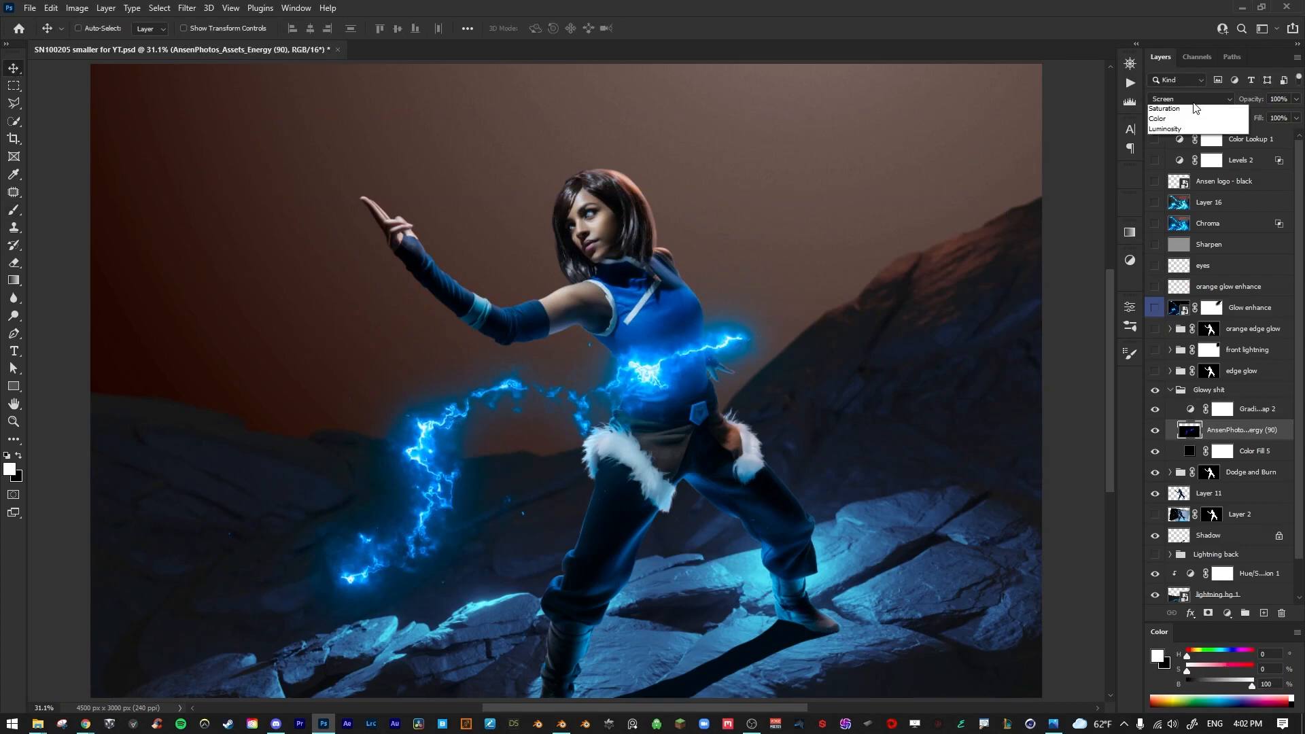
{"action": "left_click", "coordinate": [1167, 212]}
Move, rotate and resize the Energy (90) streak so it shoots up from the woman's raised hand.
{"action": "left_click_drag", "start_coordinate": [417, 435], "coordinate": [332, 344]}
{"action": "key", "text": "ctrl+t"}
{"action": "left_click_drag", "start_coordinate": [956, 205], "coordinate": [707, 645]}
{"action": "left_click_drag", "start_coordinate": [490, 511], "coordinate": [428, 363]}
{"action": "left_click_drag", "start_coordinate": [907, 477], "coordinate": [896, 499]}
{"action": "left_click_drag", "start_coordinate": [633, 128], "coordinate": [553, 159]}
{"action": "left_click_drag", "start_coordinate": [493, 258], "coordinate": [529, 262]}
{"action": "key", "text": "Return"}
{"action": "left_click_drag", "start_coordinate": [509, 188], "coordinate": [458, 197]}
{"action": "key", "text": "ctrl+t"}
{"action": "left_click_drag", "start_coordinate": [675, 255], "coordinate": [564, 93]}
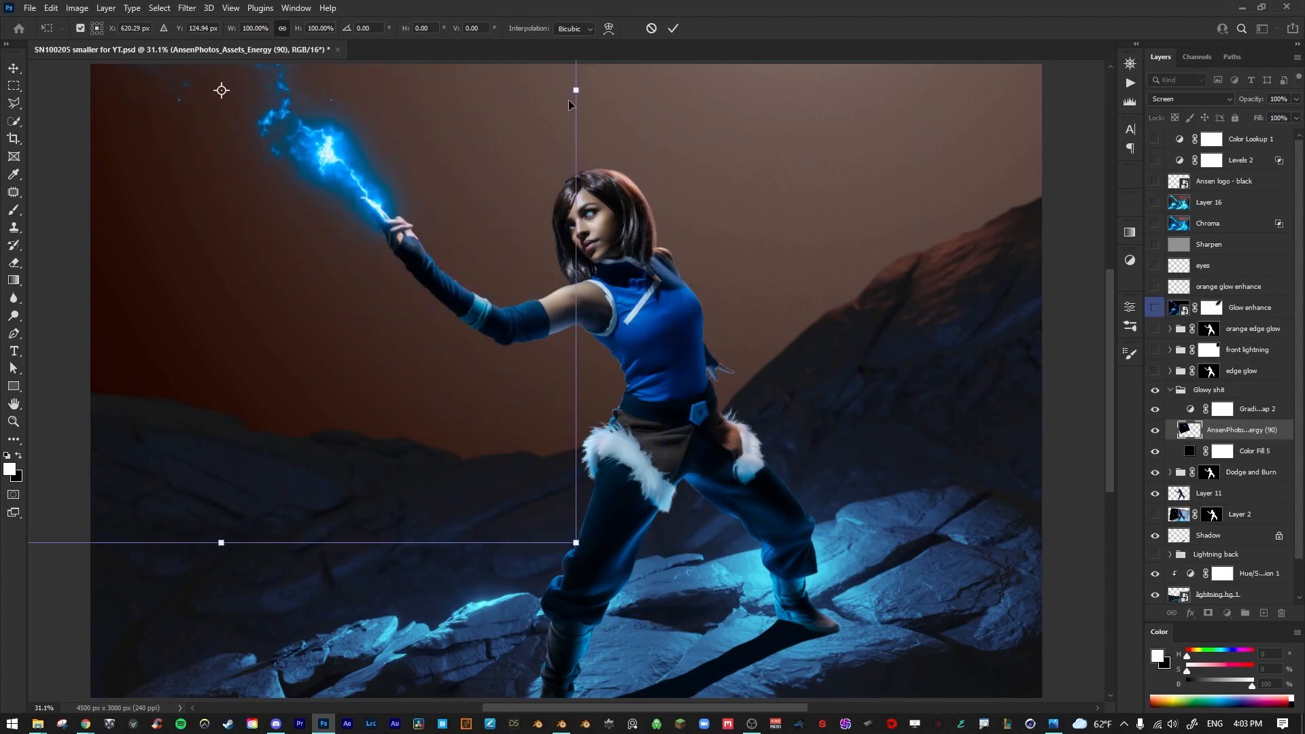
{"action": "key", "text": "Return"}
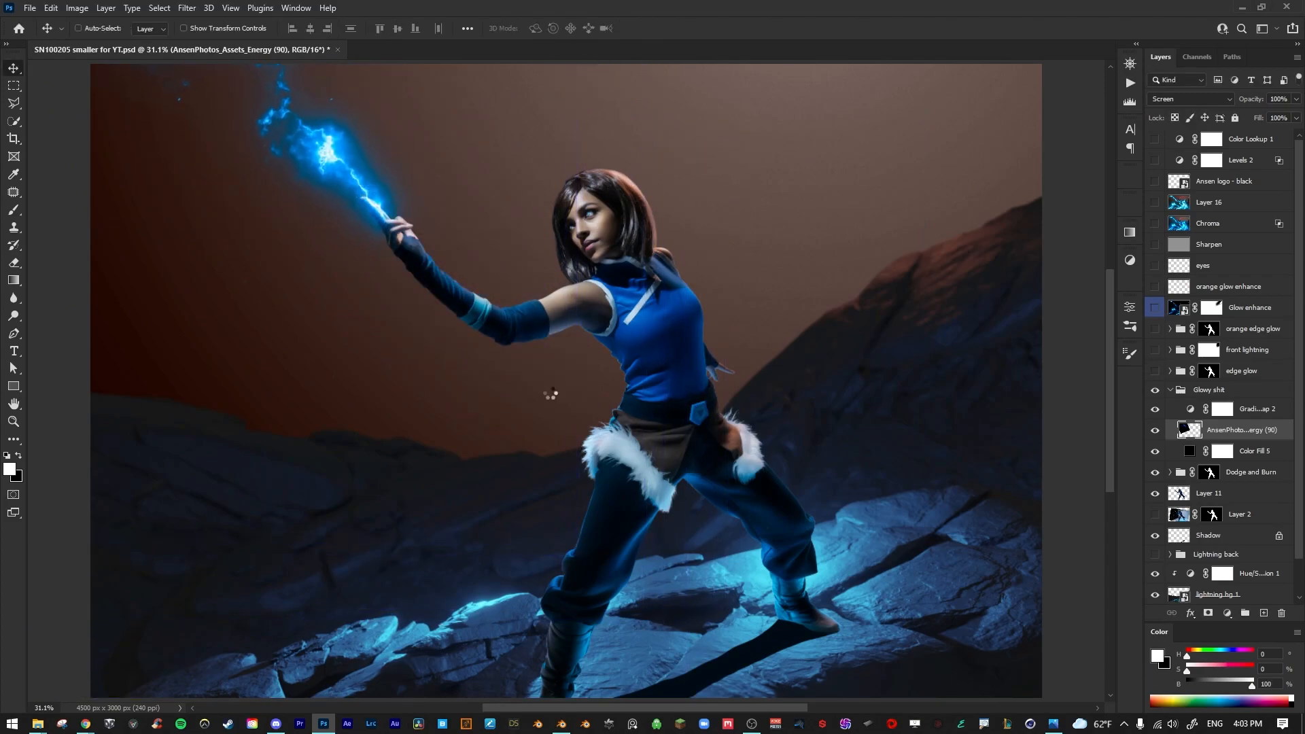
Set the Energy (80) image to Screen, then scale, rotate and position it over the woman's raised forearm.
{"action": "left_click", "coordinate": [1189, 99]}
{"action": "left_click", "coordinate": [1162, 212]}
{"action": "left_click_drag", "start_coordinate": [1041, 113], "coordinate": [619, 350]}
{"action": "left_click_drag", "start_coordinate": [542, 297], "coordinate": [117, 382]}
{"action": "left_click_drag", "start_coordinate": [318, 469], "coordinate": [360, 191]}
{"action": "key", "text": "Return"}
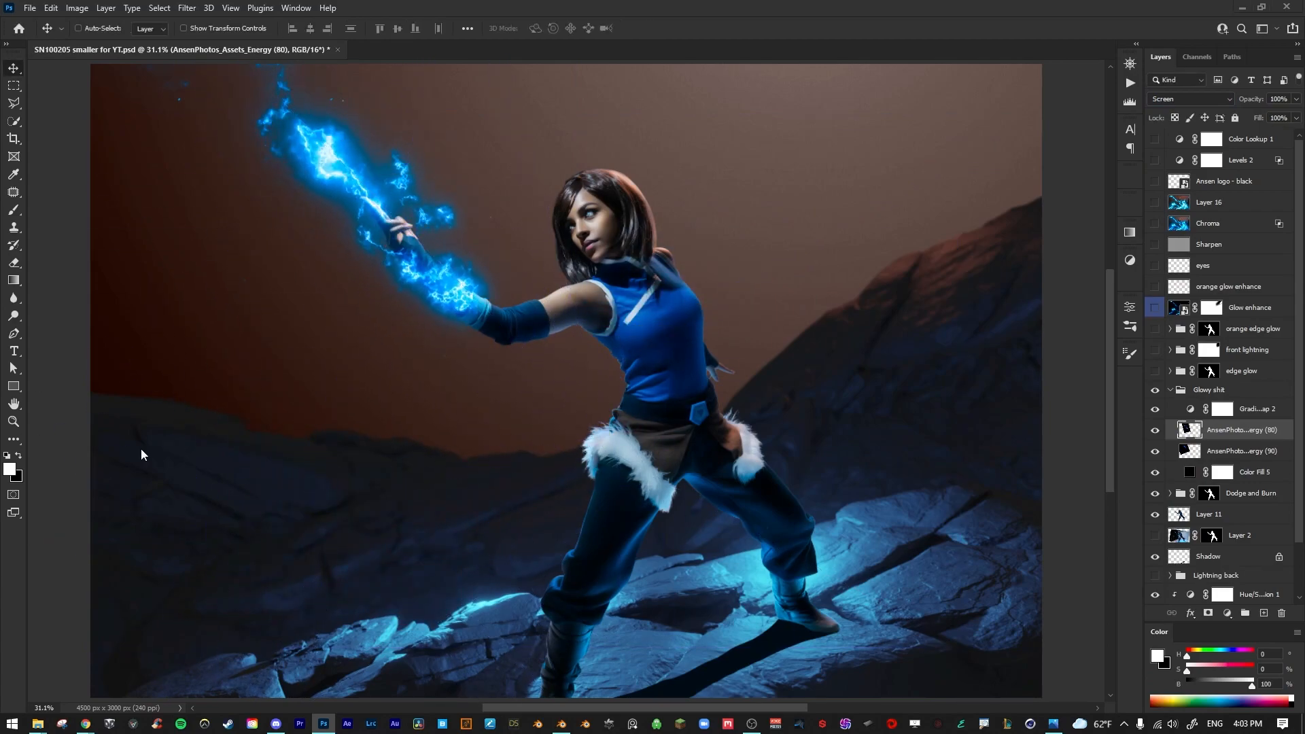
Set the Energy (83) image to Screen, then scale, rotate and move it to the woman's hip.
{"action": "left_click", "coordinate": [1192, 102]}
{"action": "left_click", "coordinate": [1163, 212]}
{"action": "left_click_drag", "start_coordinate": [1042, 113], "coordinate": [741, 282]}
{"action": "left_click_drag", "start_coordinate": [772, 204], "coordinate": [257, 610]}
{"action": "left_click_drag", "start_coordinate": [582, 432], "coordinate": [905, 332]}
Warp the Energy (83) streak so it curves around the woman's hips and rear hand.
{"action": "left_click", "coordinate": [610, 28]}
{"action": "left_click_drag", "start_coordinate": [700, 418], "coordinate": [686, 449]}
{"action": "left_click_drag", "start_coordinate": [816, 218], "coordinate": [760, 231]}
{"action": "left_click_drag", "start_coordinate": [1013, 483], "coordinate": [1035, 462]}
{"action": "key", "text": "Return"}
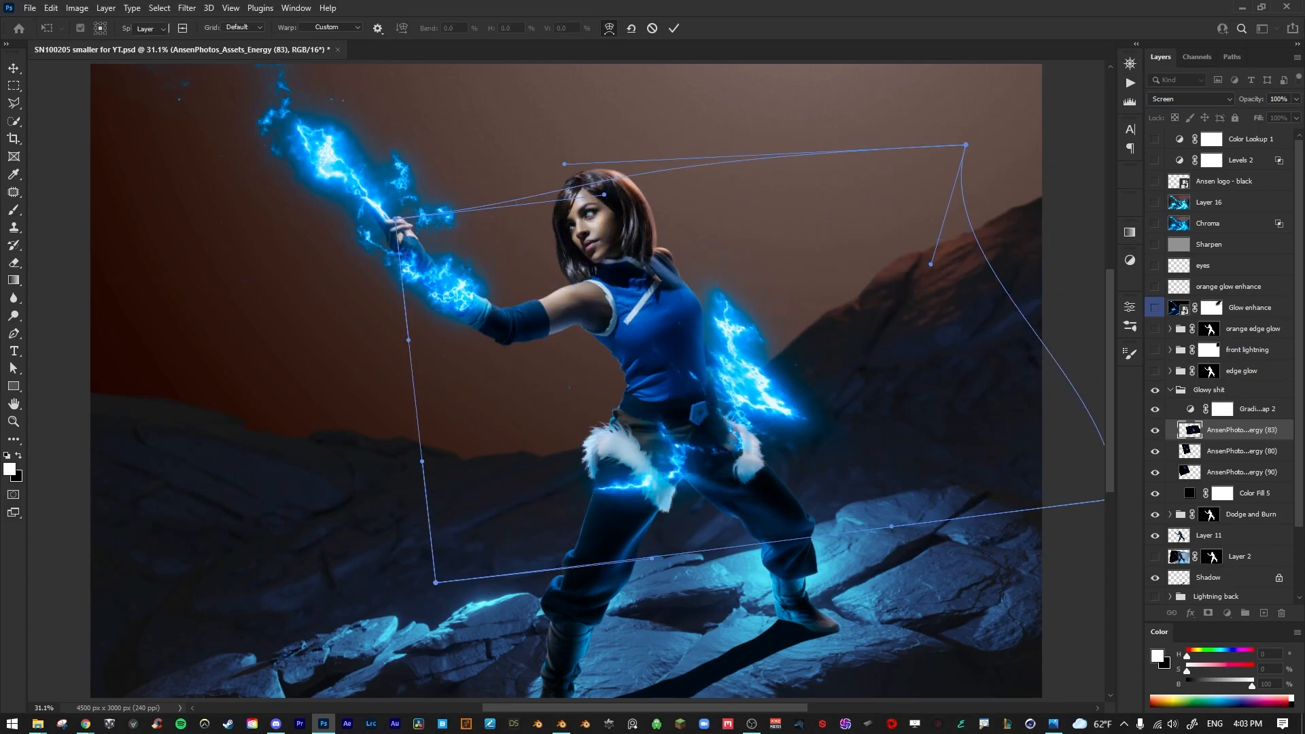
Set the Energy (76) image to Screen, then rotate and warp it across the woman's legs.
{"action": "left_click", "coordinate": [1190, 100]}
{"action": "left_click", "coordinate": [1176, 213]}
{"action": "left_click_drag", "start_coordinate": [1080, 203], "coordinate": [900, 506]}
{"action": "left_click", "coordinate": [610, 29]}
{"action": "left_click_drag", "start_coordinate": [595, 386], "coordinate": [430, 309]}
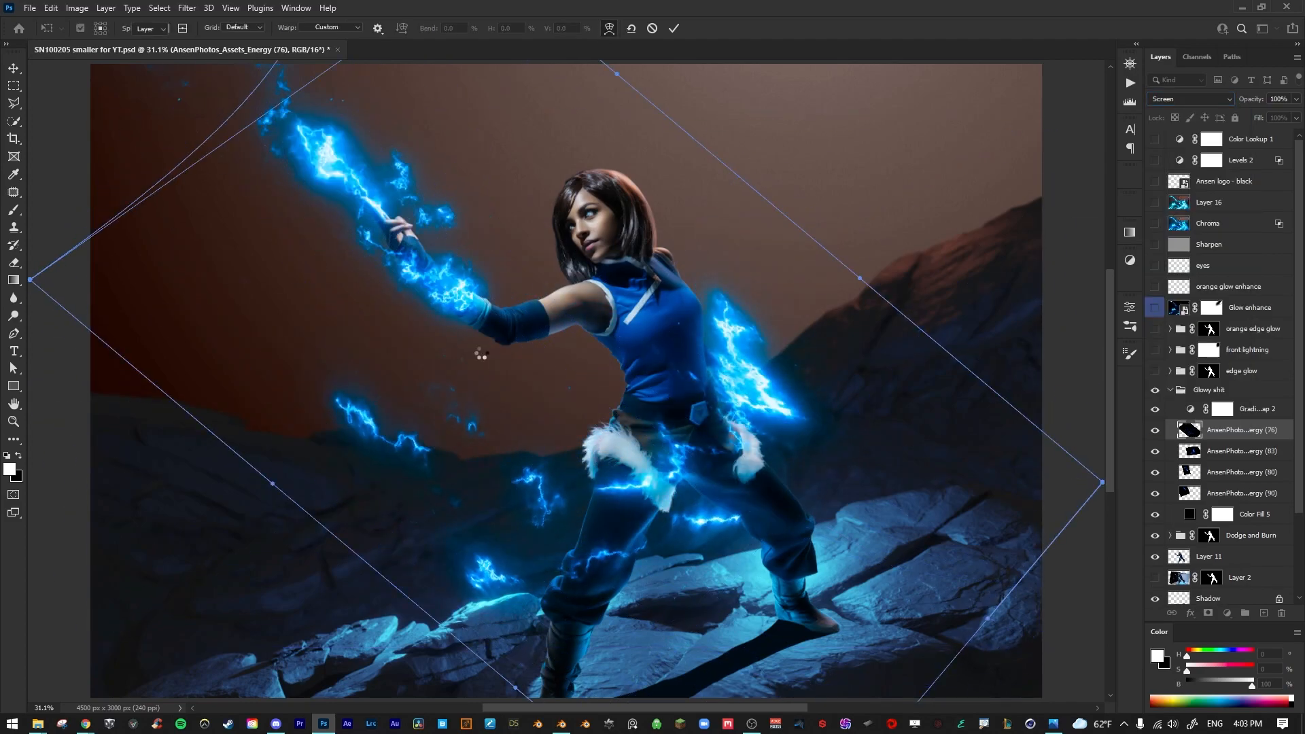
{"action": "key", "text": "Return"}
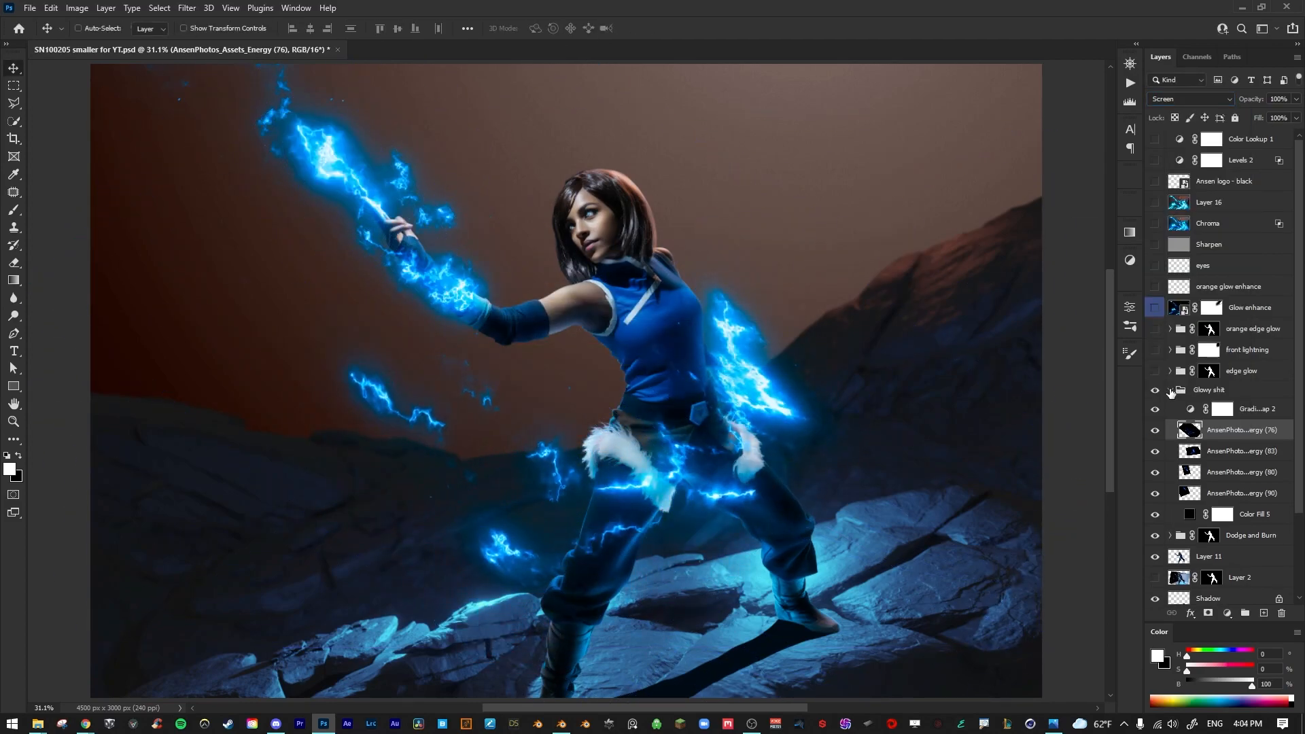
Delete the Glowy shit group and show the Lightning back group instead.
{"action": "left_click", "coordinate": [1169, 390]}
{"action": "left_click", "coordinate": [1154, 389]}
{"action": "left_click", "coordinate": [1154, 492]}
{"action": "key", "text": "Delete"}
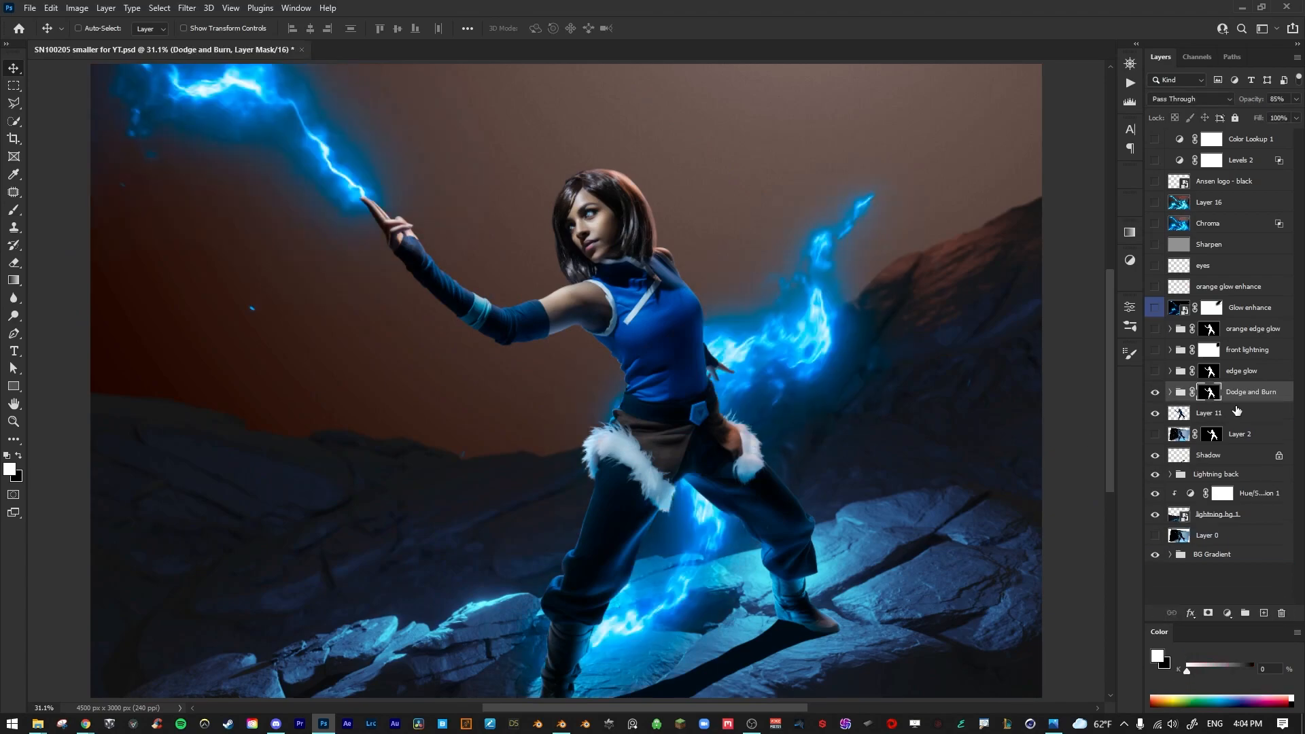
Show the edge glow group and expand it to reveal its layers.
{"action": "left_click", "coordinate": [1151, 352]}
{"action": "left_click", "coordinate": [1154, 351]}
{"action": "left_click", "coordinate": [1155, 371]}
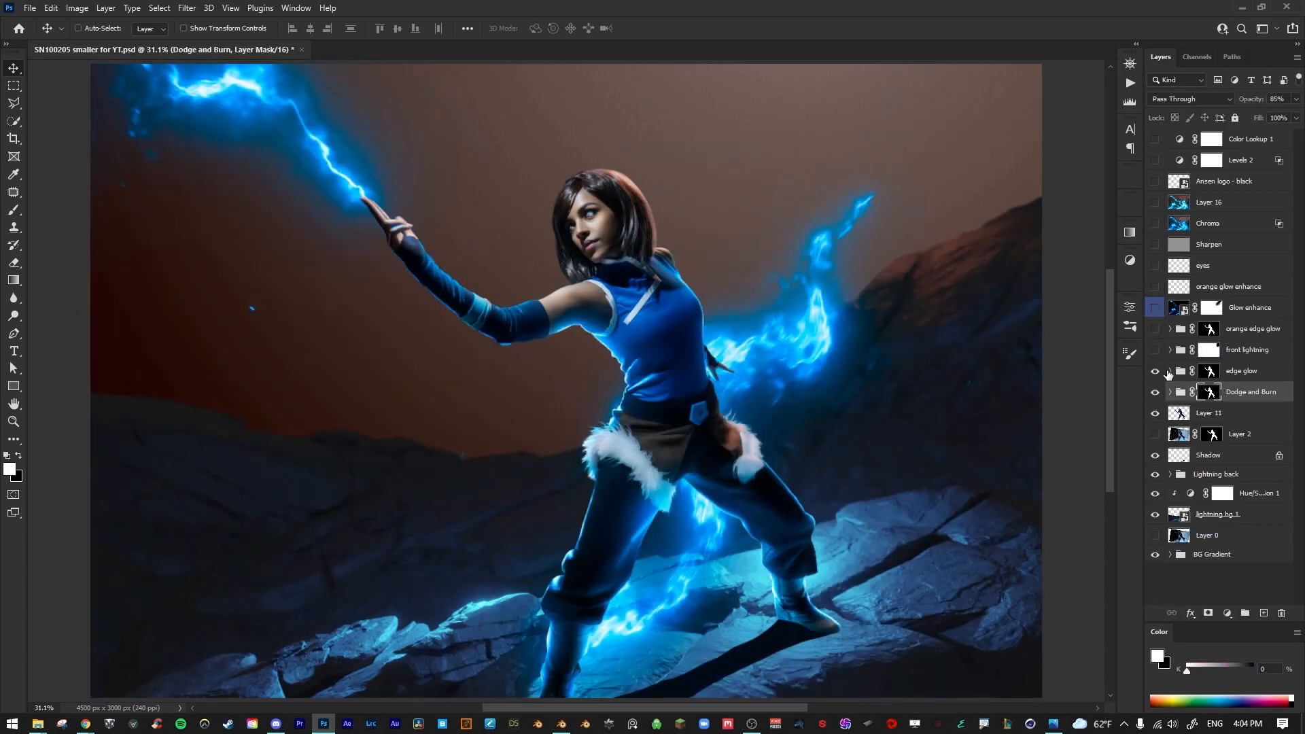
{"action": "left_click", "coordinate": [1170, 371]}
{"action": "scroll", "coordinate": [634, 434], "scroll_direction": "up", "scroll_amount": 6}
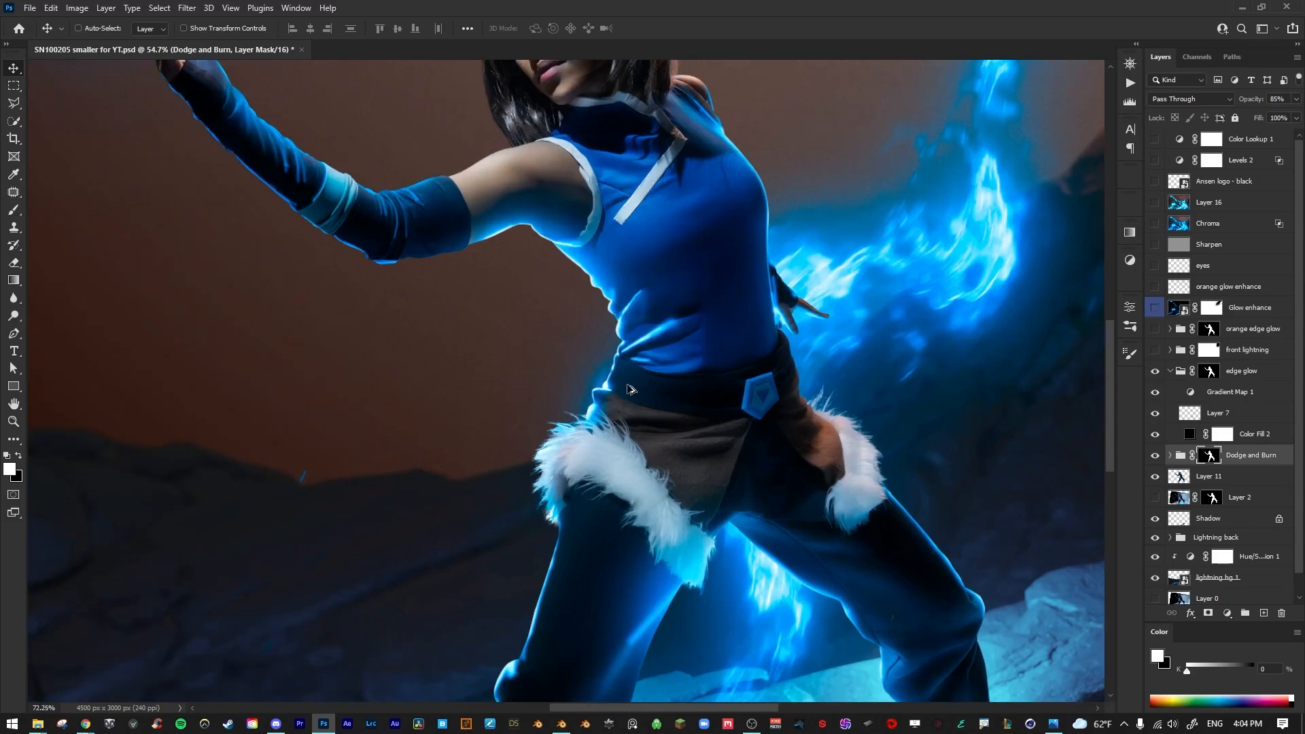
Paint white edge highlights along the raised hand on Layer 7 with a much smaller brush.
{"action": "left_click", "coordinate": [1223, 413]}
{"action": "key", "text": "b"}
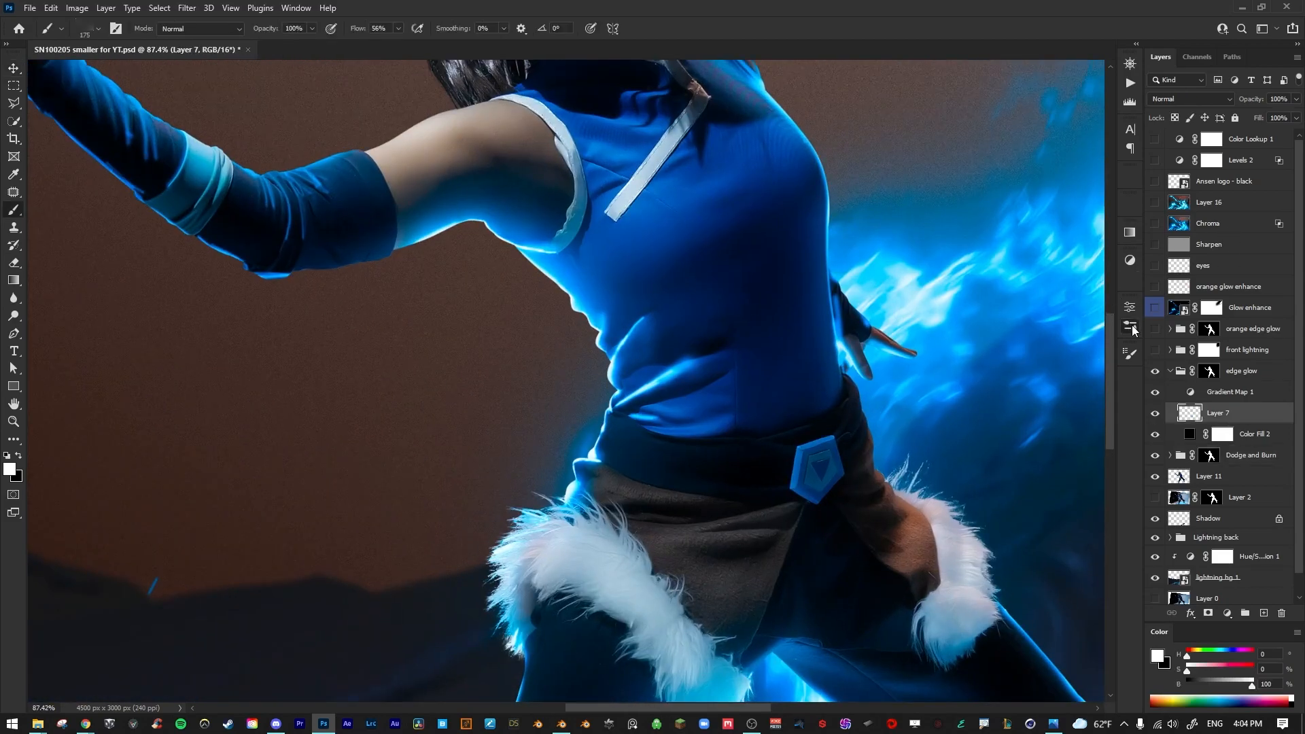
{"action": "left_click", "coordinate": [1131, 327]}
{"action": "left_click", "coordinate": [1131, 326]}
{"action": "key", "text": "bracketleft"}
{"action": "key", "text": "bracketleft"}
{"action": "key", "text": "bracketleft"}
{"action": "key", "text": "bracketleft"}
{"action": "key", "text": "bracketleft"}
{"action": "key", "text": "bracketleft"}
{"action": "key", "text": "bracketleft"}
{"action": "key", "text": "bracketleft"}
{"action": "key", "text": "bracketleft"}
{"action": "key", "text": "bracketleft"}
{"action": "key", "text": "bracketleft"}
{"action": "left_click_drag", "start_coordinate": [58, 142], "coordinate": [180, 269]}
{"action": "left_click_drag", "start_coordinate": [119, 201], "coordinate": [171, 241]}
{"action": "left_click_drag", "start_coordinate": [108, 163], "coordinate": [210, 310]}
Reduce the brush size further and paint finer edge highlights on the fingers of the raised hand.
{"action": "key", "text": "bracketleft"}
{"action": "key", "text": "bracketleft"}
{"action": "key", "text": "bracketleft"}
{"action": "left_click_drag", "start_coordinate": [173, 250], "coordinate": [144, 203]}
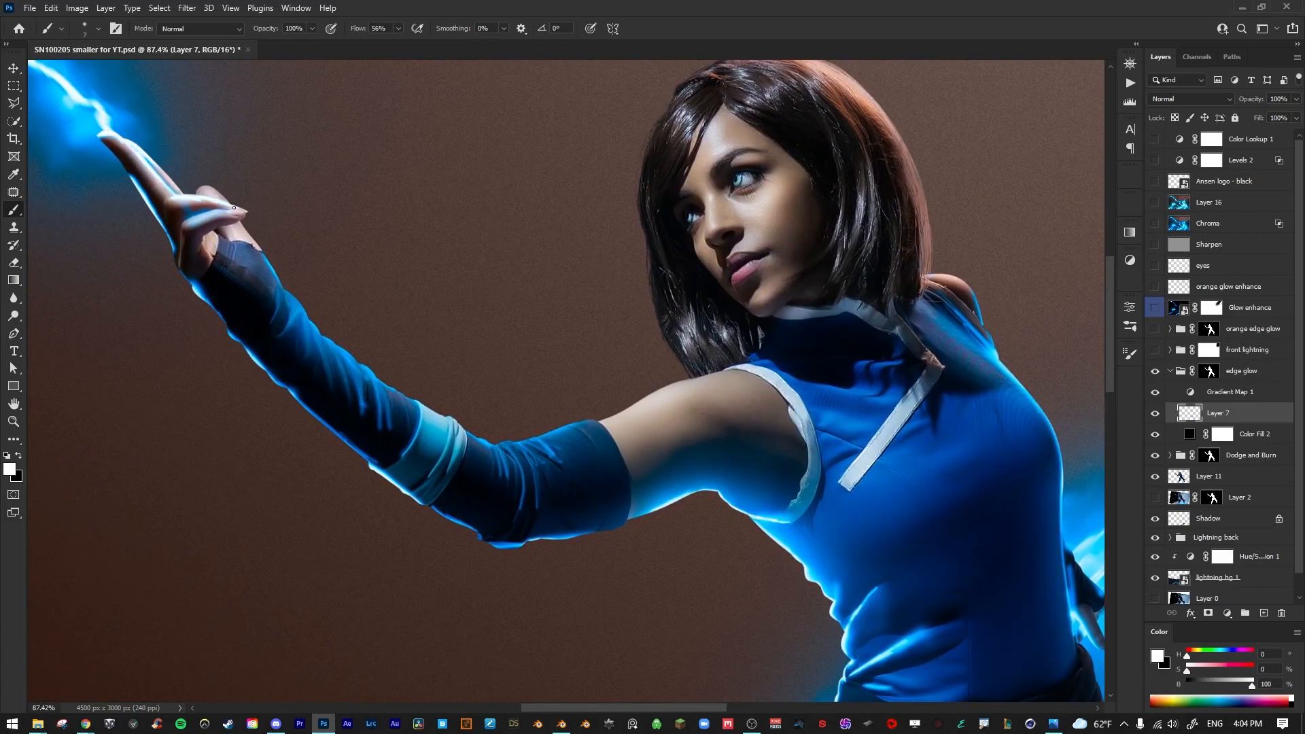
{"action": "left_click_drag", "start_coordinate": [812, 221], "coordinate": [700, 225]}
{"action": "left_click_drag", "start_coordinate": [915, 268], "coordinate": [727, 224]}
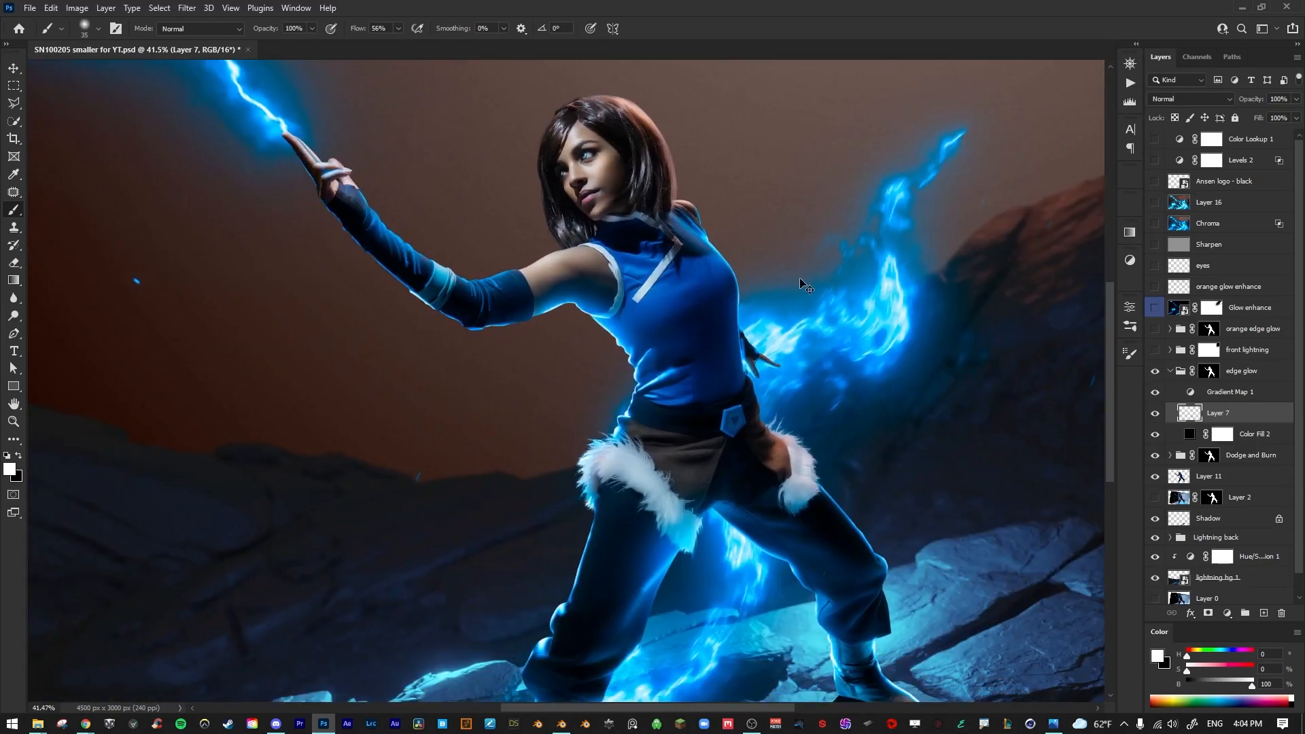
{"action": "left_click_drag", "start_coordinate": [799, 278], "coordinate": [754, 278]}
Show the front lightning, orange edge glow, Glow enhance, orange glow enhance and eyes layers.
{"action": "left_click", "coordinate": [1155, 351]}
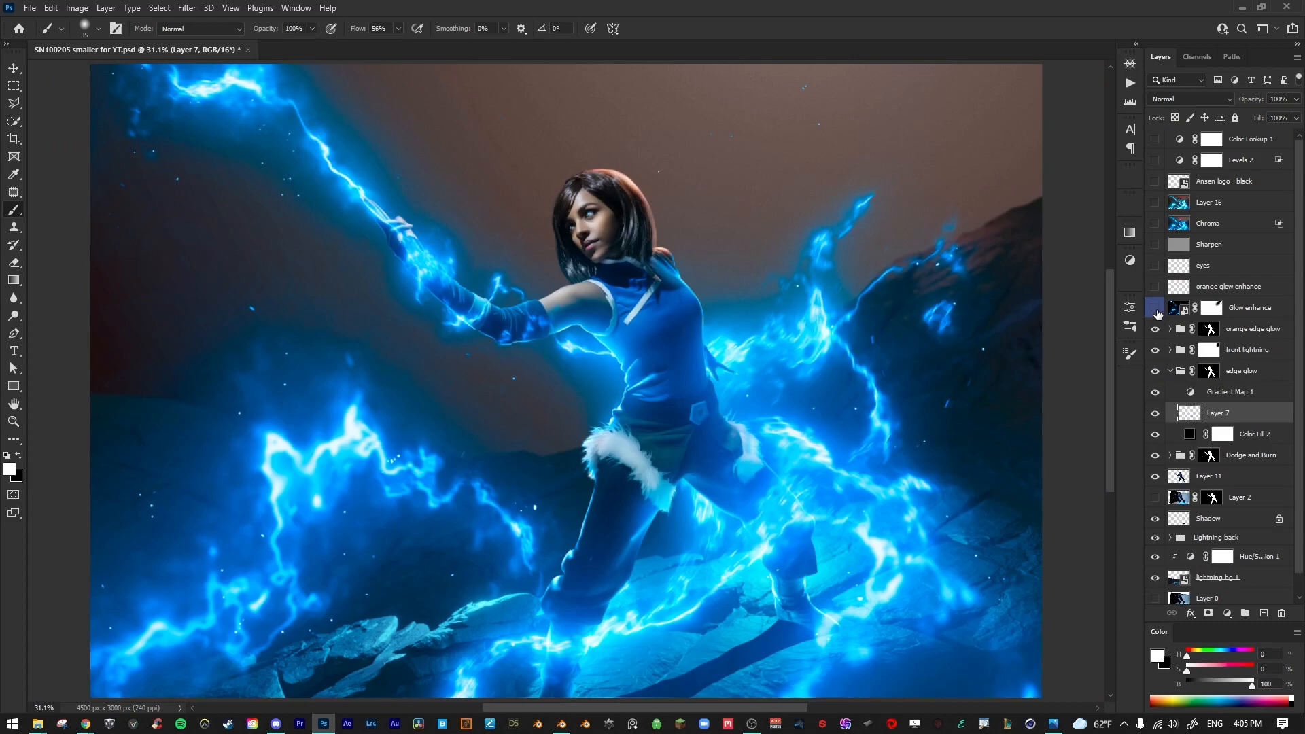
{"action": "left_click", "coordinate": [1156, 309]}
{"action": "scroll", "coordinate": [645, 191], "scroll_direction": "up", "scroll_amount": 8}
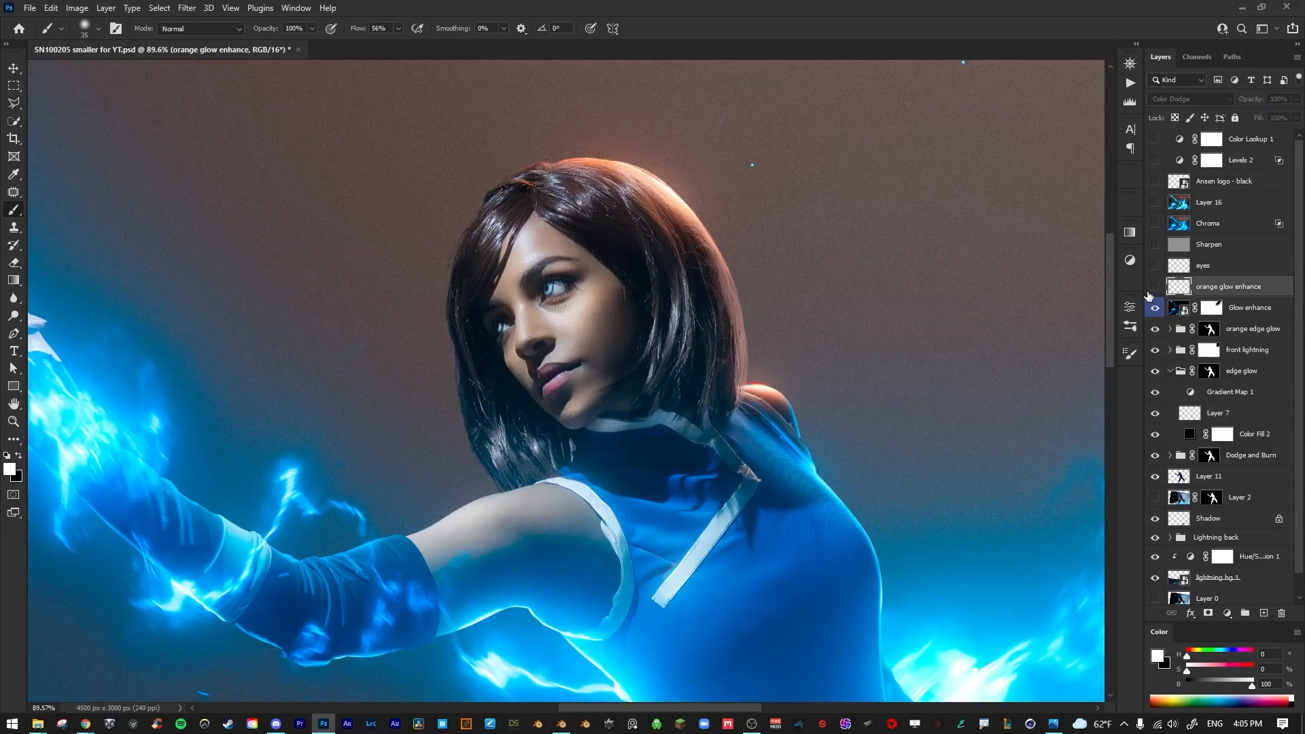
{"action": "left_click", "coordinate": [1154, 287]}
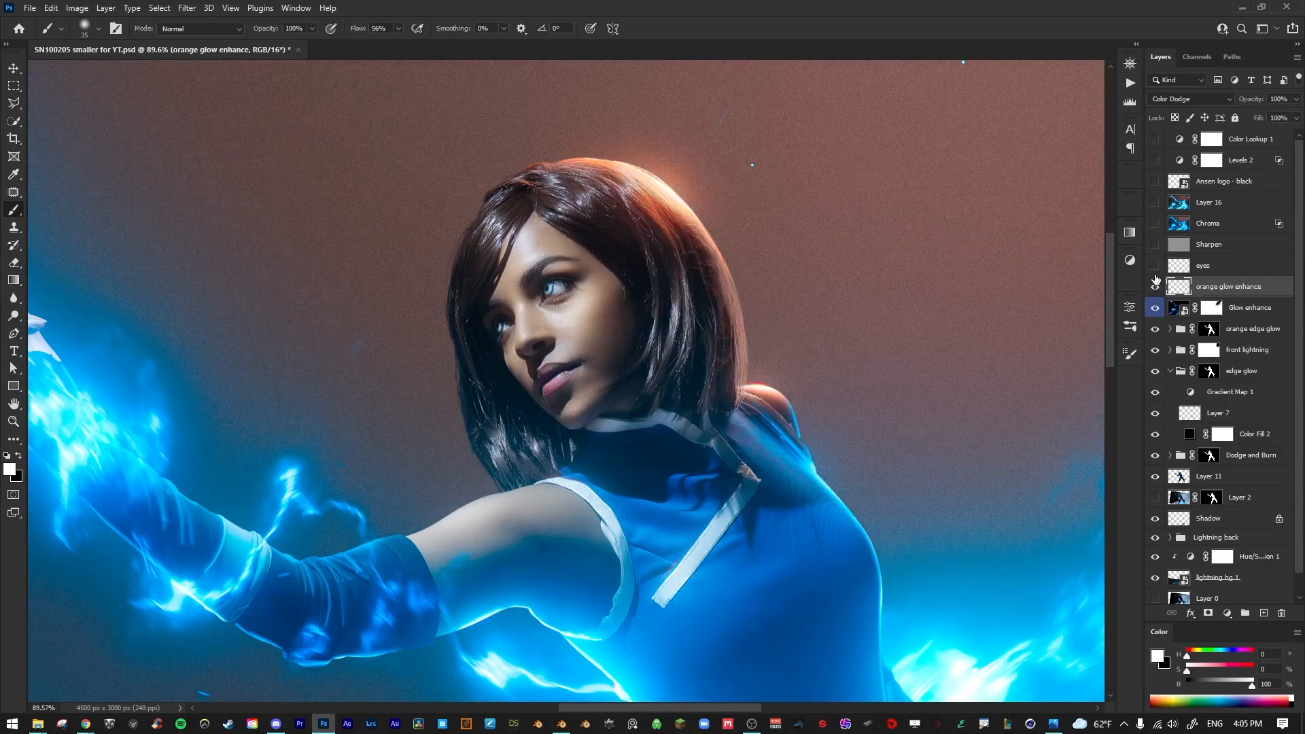
{"action": "left_click", "coordinate": [1204, 267]}
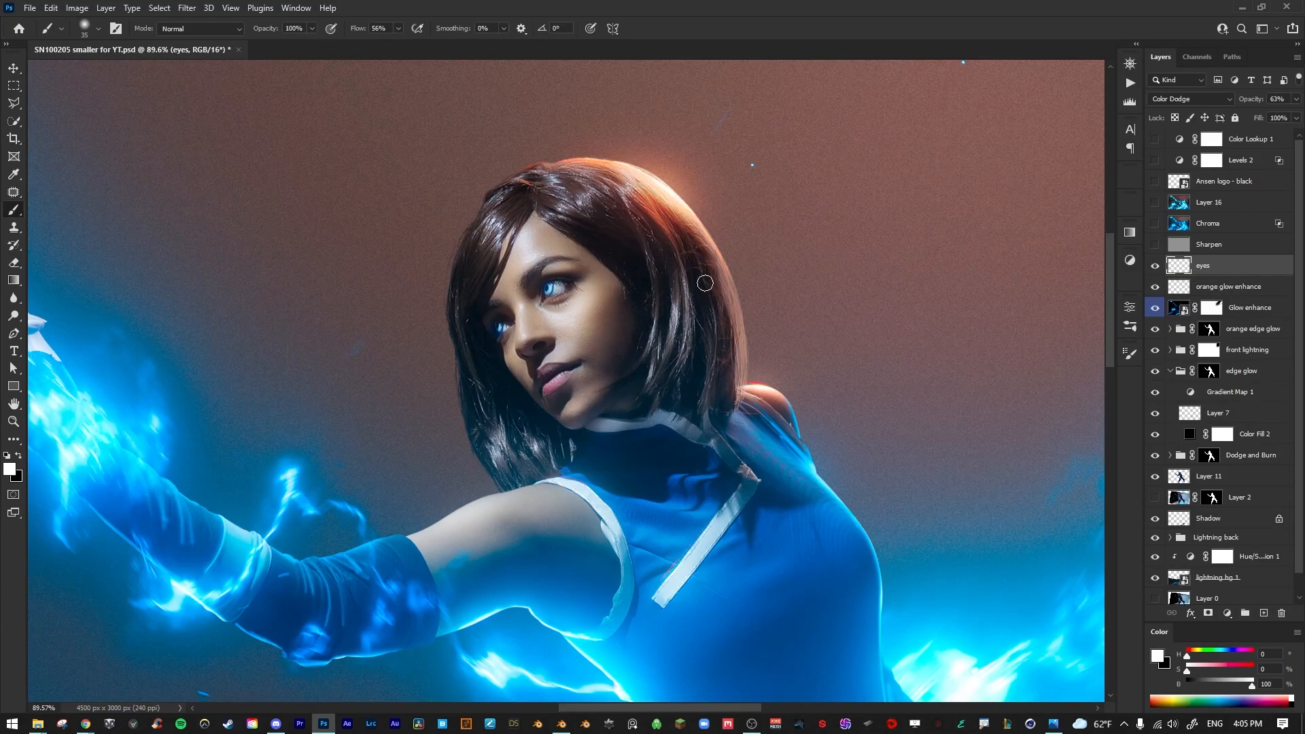
{"action": "key", "text": "ctrl+0"}
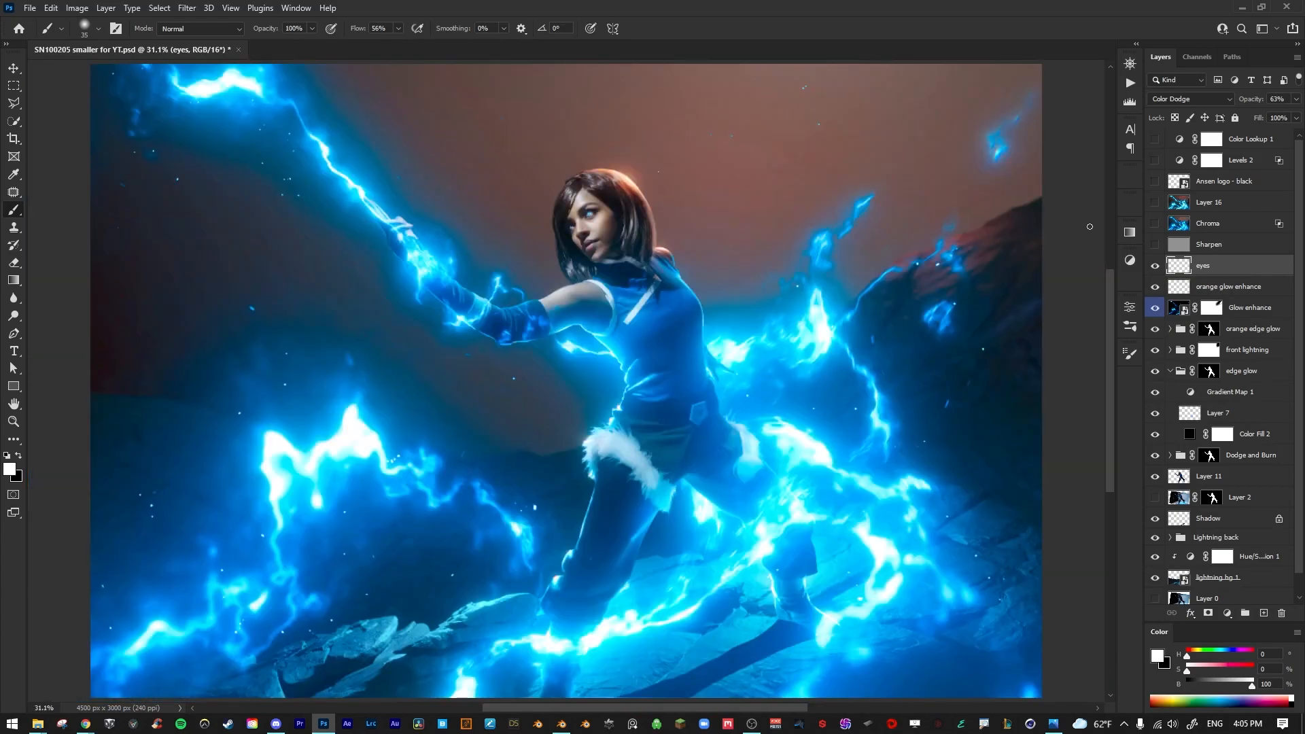
Stamp the visible layers above the eyes layer and apply Unsharp Mask with amount 280%, radius 2.8 pixels and threshold 0.
{"action": "left_click", "coordinate": [1256, 249]}
{"action": "left_click", "coordinate": [1130, 83]}
{"action": "left_click", "coordinate": [1223, 266]}
{"action": "key", "text": "ctrl+alt+shift+e"}
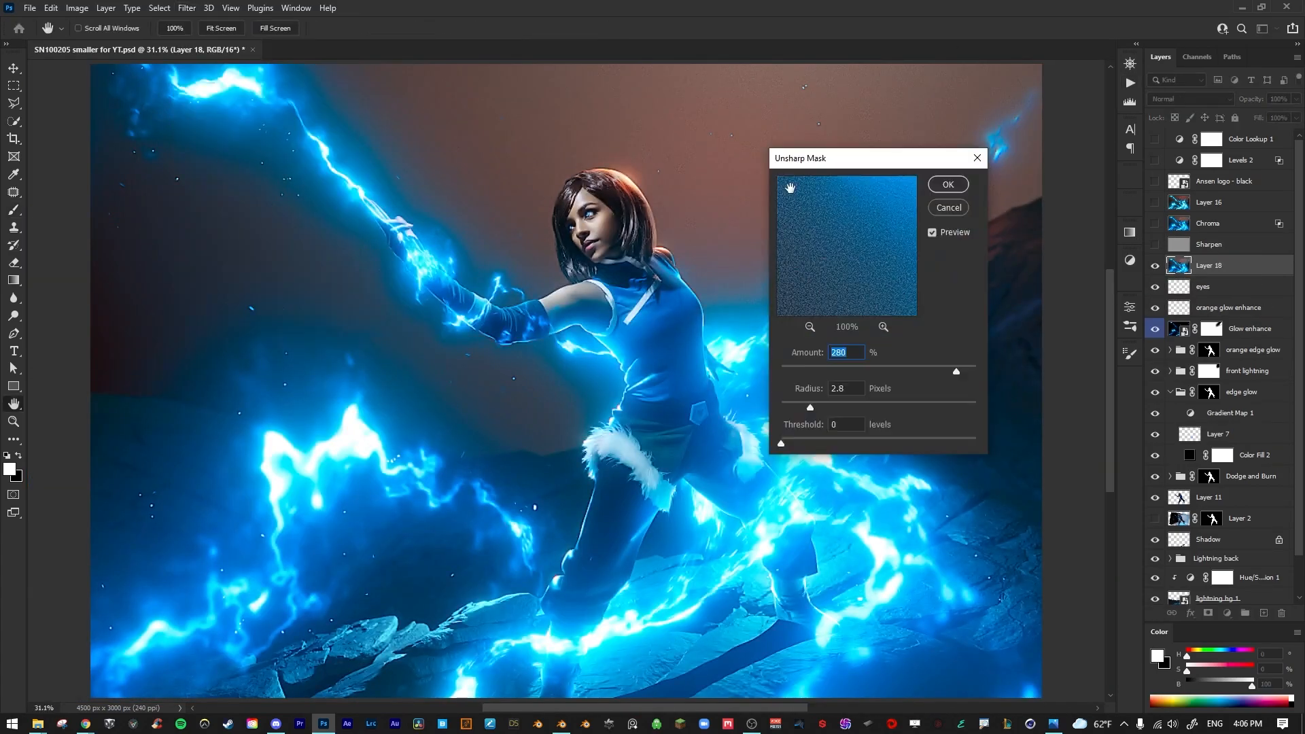
{"action": "left_click", "coordinate": [945, 187]}
Duplicate the sharpened layer, name the copy Chroma Ab. and transform it.
{"action": "key", "text": "ctrl+j"}
{"action": "type", "text": "Chroma Ab."}
{"action": "key", "text": "ctrl+t"}
{"action": "key", "text": "Return"}
Stamp the visible layers into another new layer and adjust it with the Camera Raw Filter.
{"action": "key", "text": "ctrl+alt+shift+e"}
{"action": "key", "text": "ctrl+shift+a"}
{"action": "left_click", "coordinate": [1078, 337]}
{"action": "left_click", "coordinate": [1074, 186]}
{"action": "left_click_drag", "start_coordinate": [1161, 401], "coordinate": [1192, 400]}
{"action": "left_click_drag", "start_coordinate": [1161, 423], "coordinate": [1181, 424]}
{"action": "left_click_drag", "start_coordinate": [1161, 439], "coordinate": [1185, 382]}
{"action": "left_click", "coordinate": [1052, 465]}
{"action": "left_click", "coordinate": [1053, 516]}
{"action": "left_click", "coordinate": [1143, 291]}
{"action": "left_click", "coordinate": [1094, 292]}
{"action": "left_click", "coordinate": [1053, 453]}
{"action": "left_click", "coordinate": [1209, 713]}
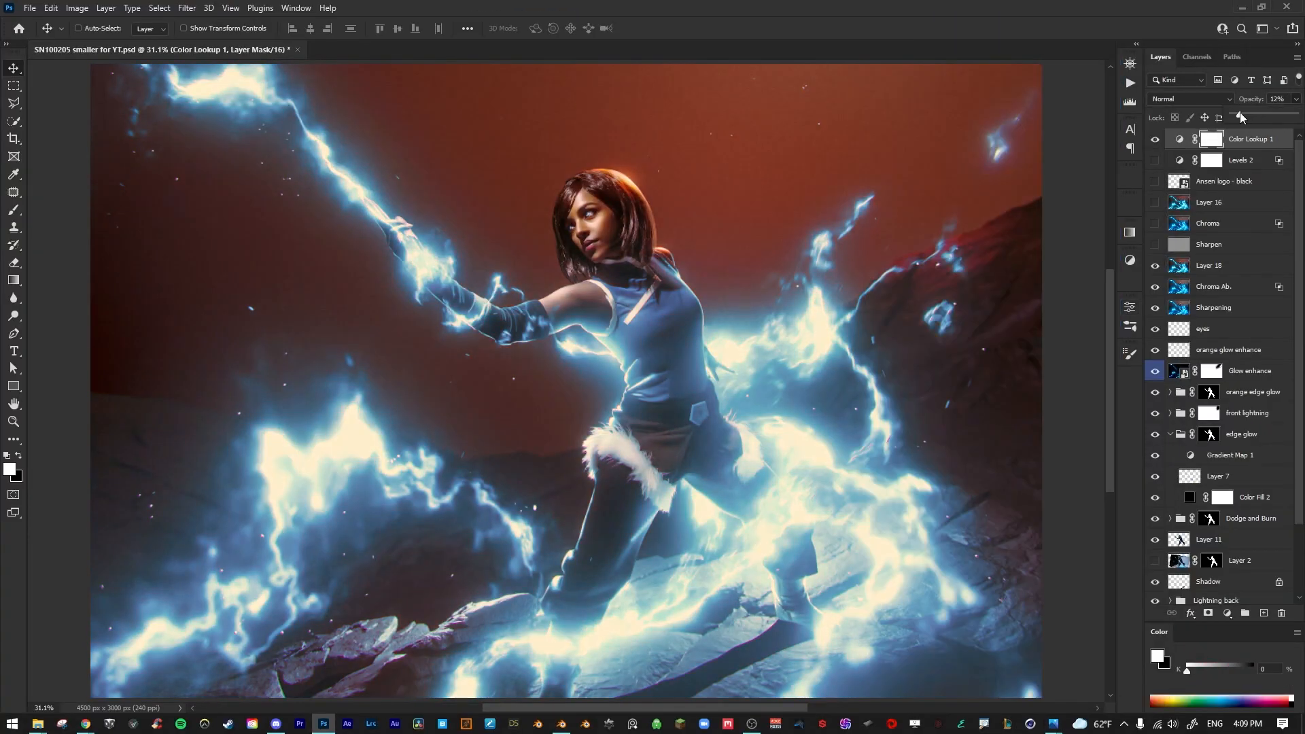